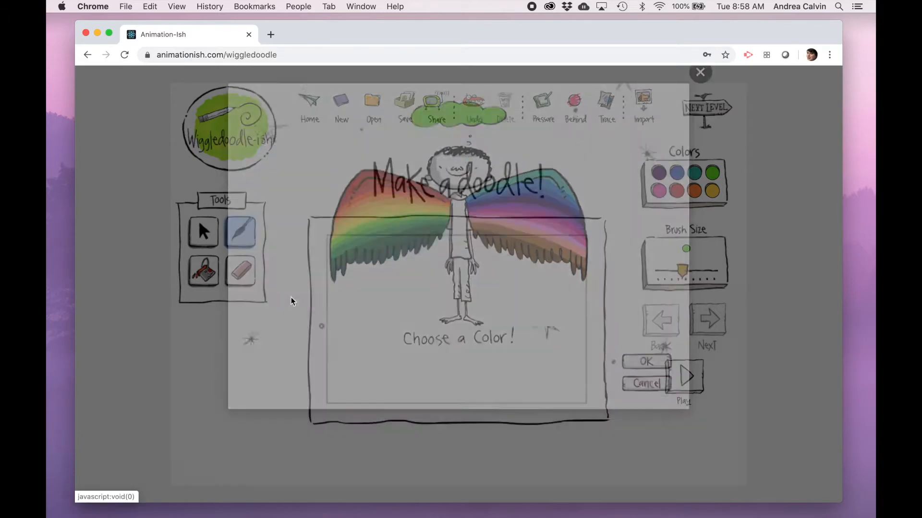
- Write 'bloom' in green brush strokes on the first frame
left_click_drag(340, 247, 343, 368)
mouse_move(342, 314)
left_mouse_down()
mouse_move(367, 304)
mouse_move(387, 321)
mouse_move(343, 367)
left_mouse_up()
left_click_drag(401, 256, 402, 367)
mouse_move(433, 313)
left_mouse_down()
mouse_move(460, 314)
mouse_move(444, 304)
left_mouse_up()
mouse_move(485, 311)
left_mouse_down()
mouse_move(492, 344)
mouse_move(483, 307)
left_mouse_up()
mouse_move(524, 304)
left_mouse_down()
mouse_move(525, 332)
mouse_move(571, 354)
left_mouse_up()
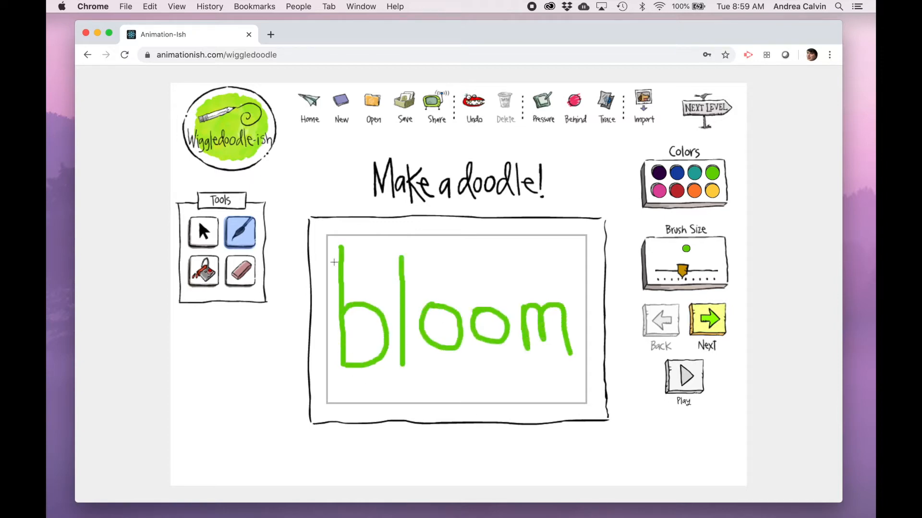
- On a new frame, retrace 'bloom' in green over the faded onion skin
left_click(709, 328)
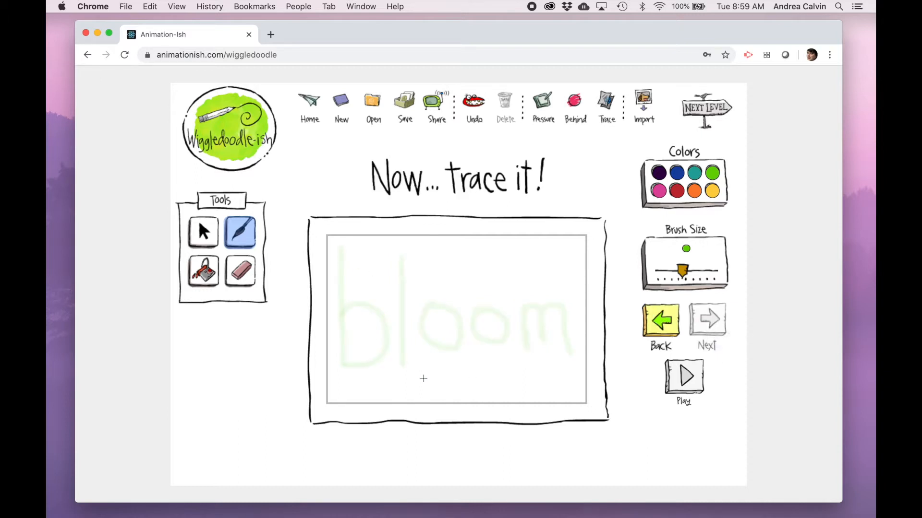
mouse_move(340, 248)
left_mouse_down()
mouse_move(372, 362)
mouse_move(345, 368)
left_mouse_up()
left_click_drag(403, 255, 402, 365)
mouse_move(447, 304)
left_mouse_down()
mouse_move(415, 331)
mouse_move(449, 303)
mouse_move(505, 312)
mouse_move(492, 303)
left_mouse_up()
left_click_drag(515, 301, 570, 347)
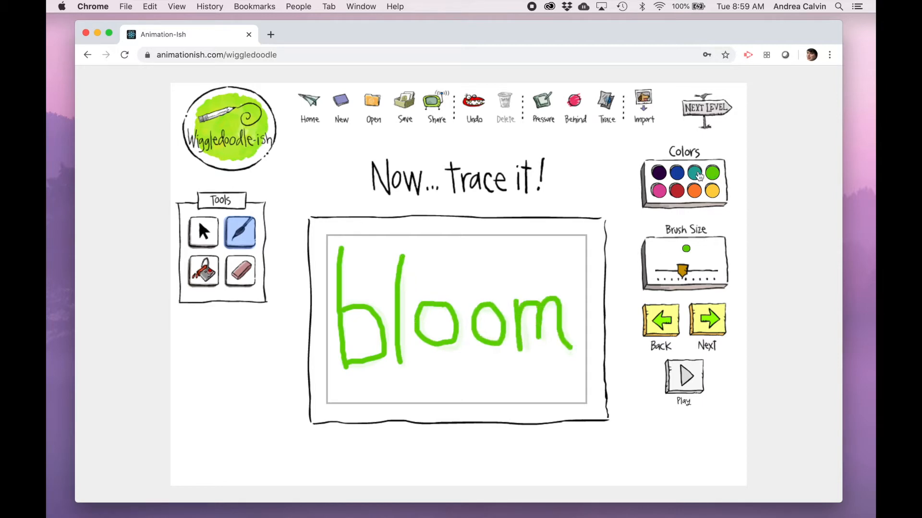
- Add red petals around the first o and green leaves beside the b and m
left_click(712, 173)
left_click(393, 223)
mouse_move(436, 303)
left_mouse_down()
mouse_move(412, 294)
mouse_move(408, 329)
mouse_move(448, 354)
mouse_move(464, 313)
mouse_move(432, 300)
left_mouse_up()
left_click(711, 173)
mouse_move(343, 290)
left_mouse_down()
mouse_move(349, 280)
mouse_move(343, 289)
mouse_move(338, 271)
left_mouse_up()
left_click_drag(561, 330, 563, 331)
left_click_drag(517, 301, 516, 305)
- Fill the flower centre yellow with the paint bucket and advance to a third frame
left_click(712, 191)
left_click(203, 272)
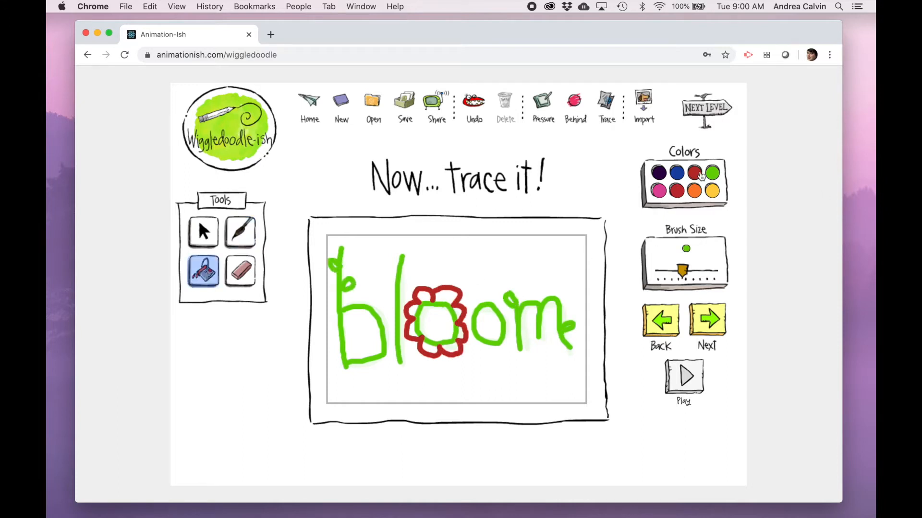
left_click(437, 324)
left_click(715, 326)
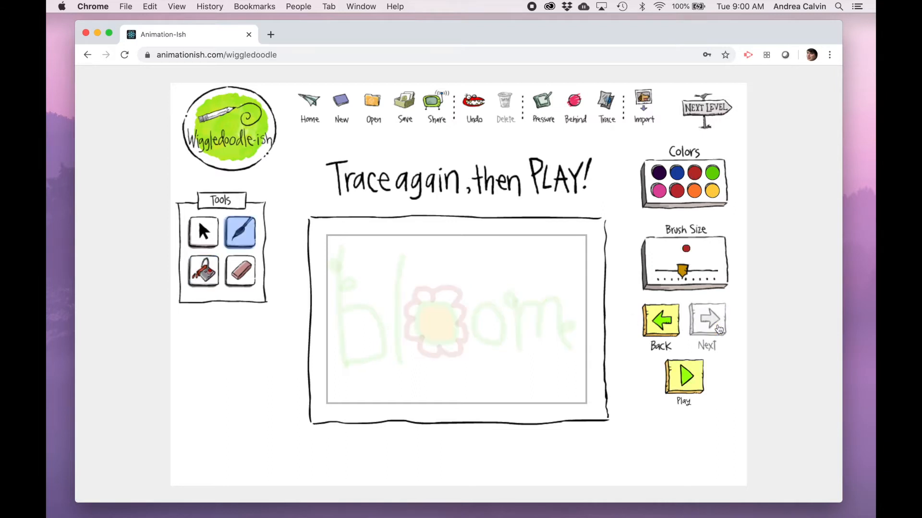
- Retrace the leafy 'bloom' letters in green on the third frame
left_click(714, 176)
left_click_drag(340, 269, 348, 357)
left_click_drag(344, 291, 355, 278)
left_click_drag(404, 255, 400, 366)
mouse_move(434, 301)
left_mouse_down()
mouse_move(456, 336)
mouse_move(444, 302)
left_mouse_up()
mouse_move(501, 300)
left_mouse_down()
mouse_move(503, 336)
mouse_move(505, 298)
mouse_move(579, 345)
left_mouse_up()
- Trace the red petals, fill the centre yellow, and paint a red bud above the b
left_click(676, 191)
mouse_move(428, 294)
left_mouse_down()
mouse_move(408, 310)
mouse_move(419, 348)
mouse_move(465, 338)
mouse_move(451, 295)
mouse_move(431, 298)
left_mouse_up()
left_click(711, 193)
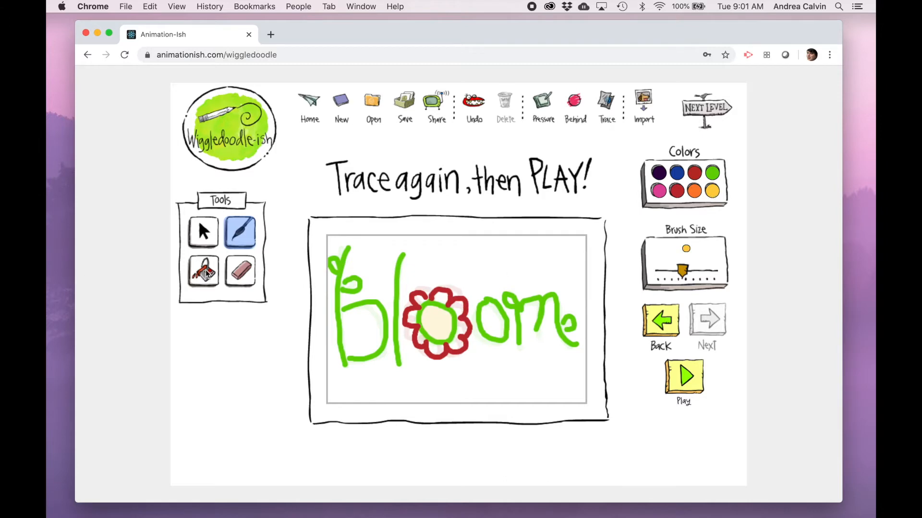
left_click(205, 270)
left_click(437, 322)
left_click(228, 238)
left_click(699, 174)
mouse_move(349, 247)
left_mouse_down()
mouse_move(365, 249)
mouse_move(343, 240)
mouse_move(378, 249)
mouse_move(370, 247)
left_mouse_up()
- Save the project as 'bloom', dismiss the success message, and play the animation
left_click(405, 101)
type("bloom")
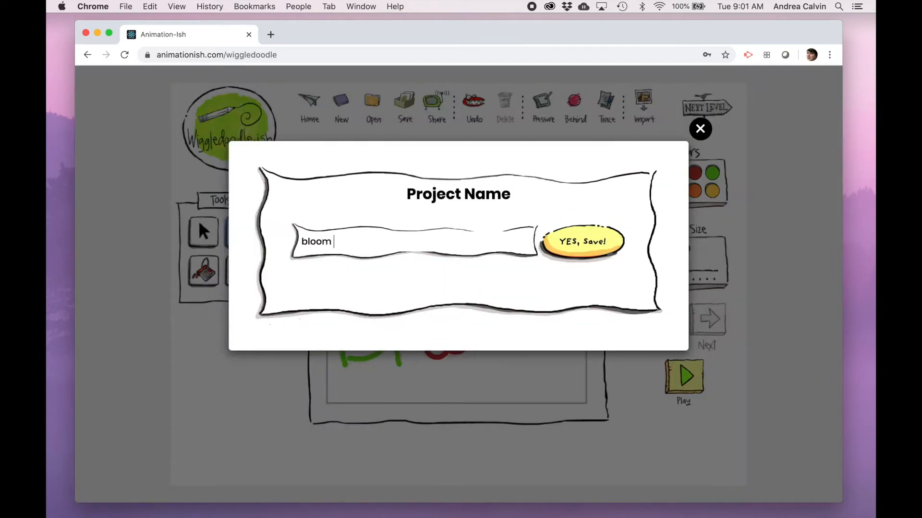
left_click(565, 235)
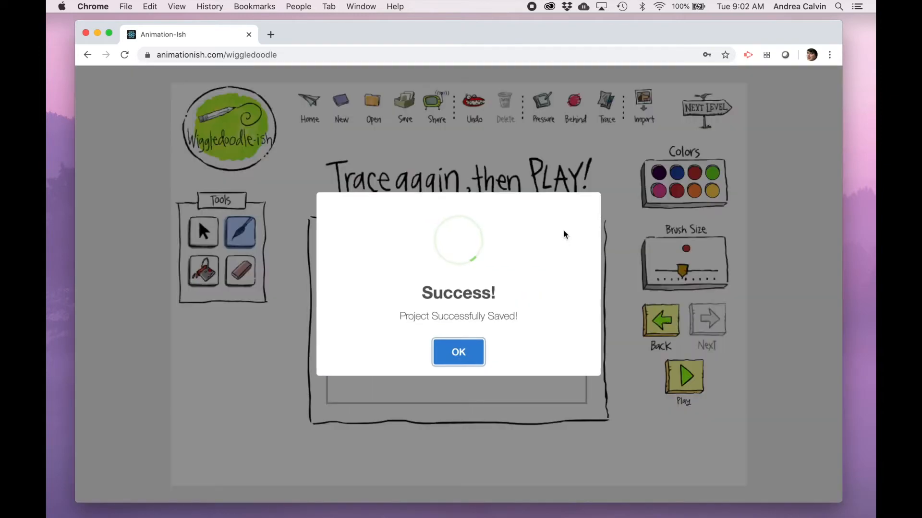
left_click(452, 361)
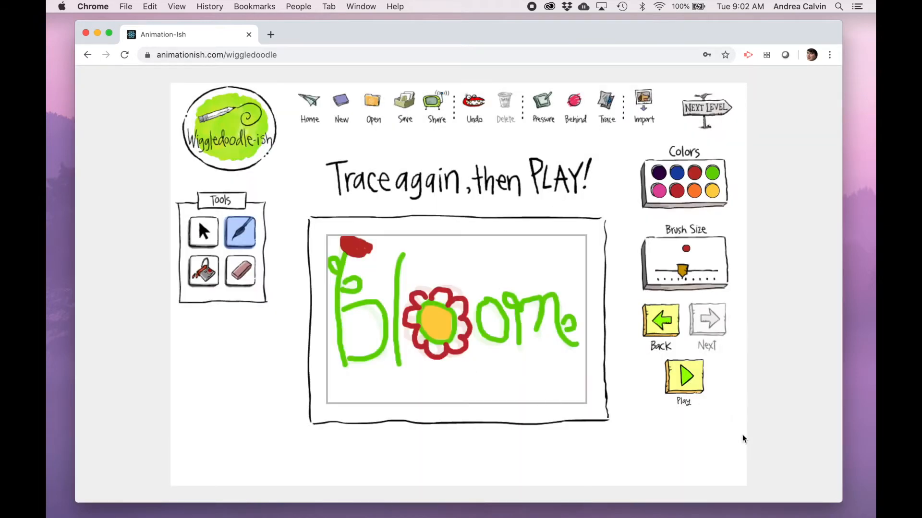
left_click(684, 380)
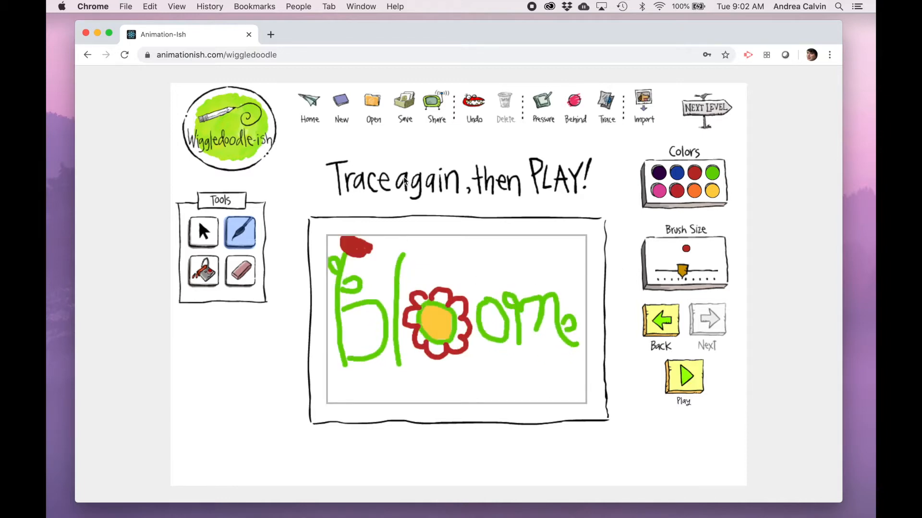
- Export the animation as MP4, replacing the default file name with a new one starting 'B'
left_click(435, 102)
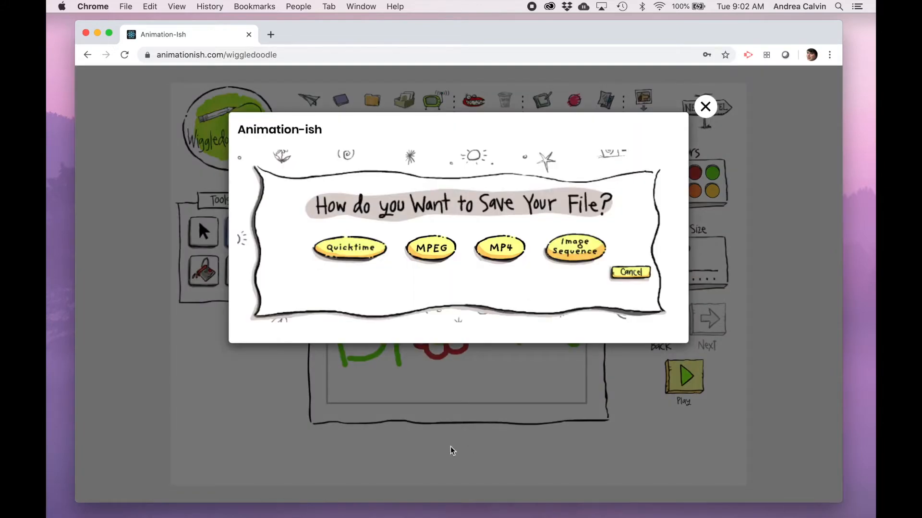
left_click(506, 251)
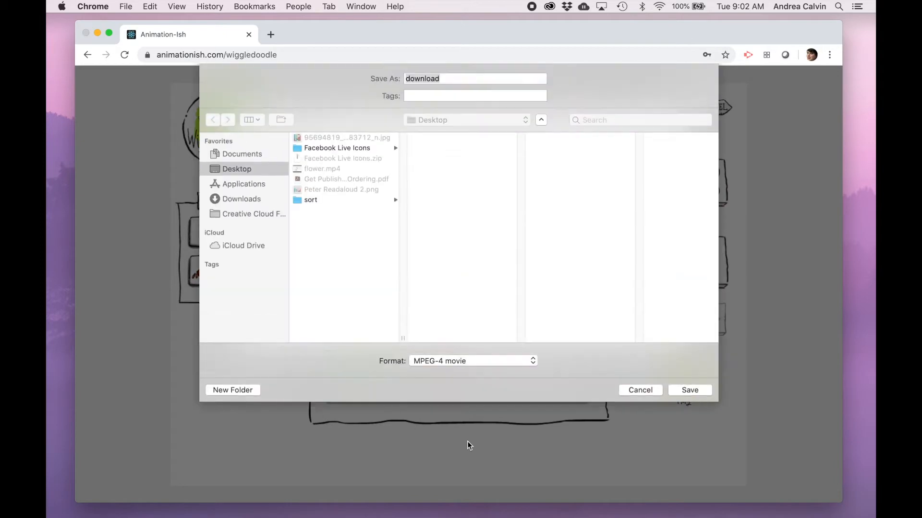
key("BackSpace")
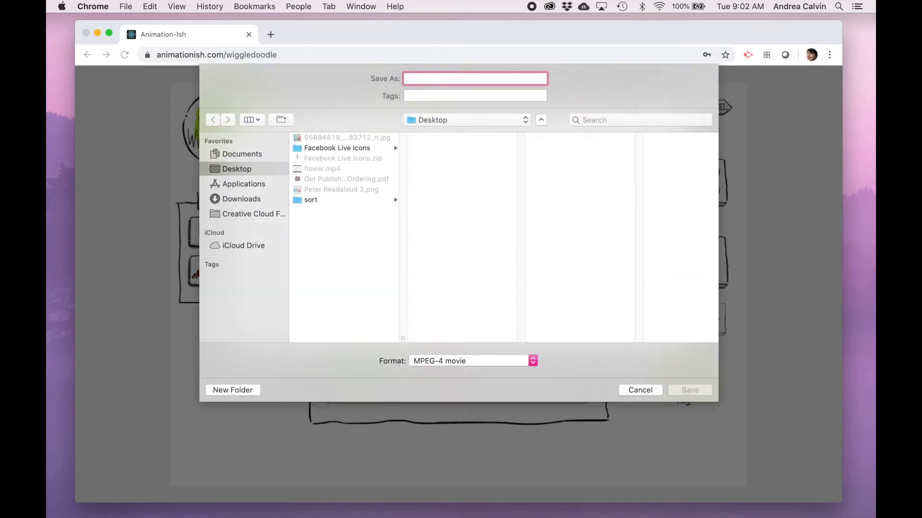
type("B")
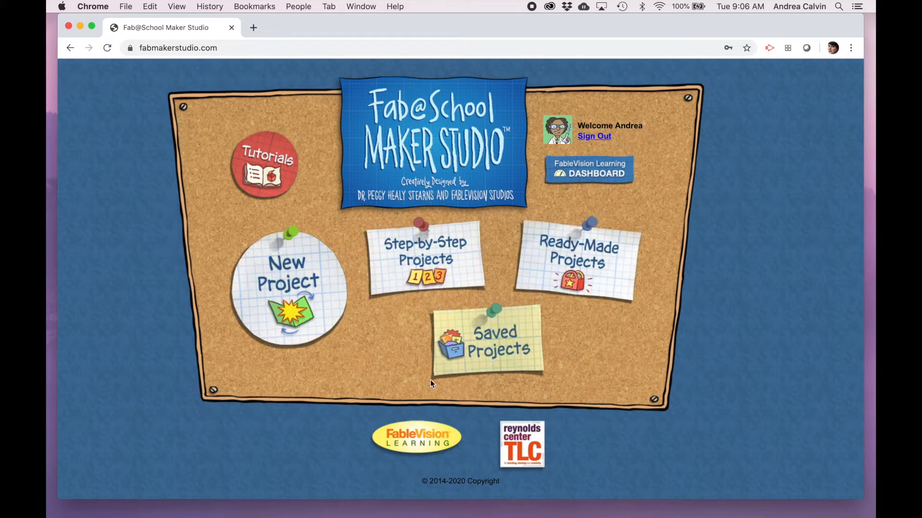
- Create MyProject with landscape orientation and a Letter-size blank page
left_click(320, 296)
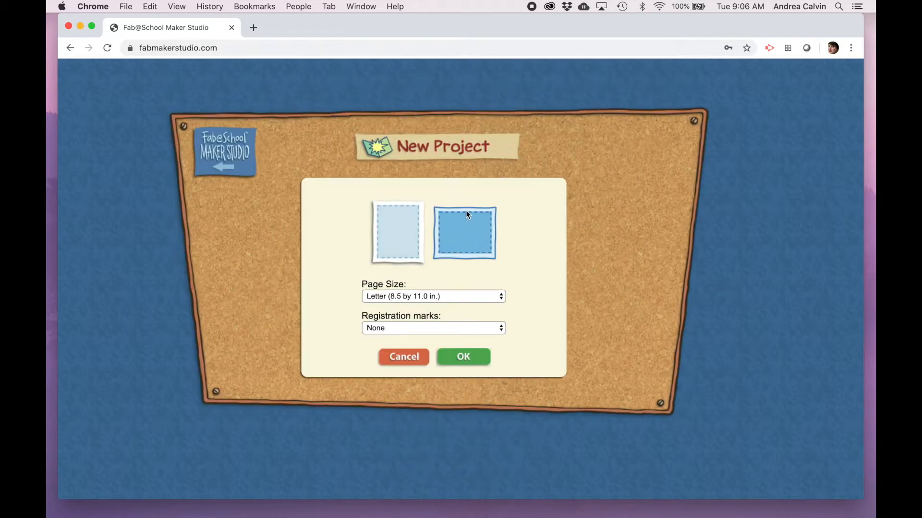
left_click(472, 356)
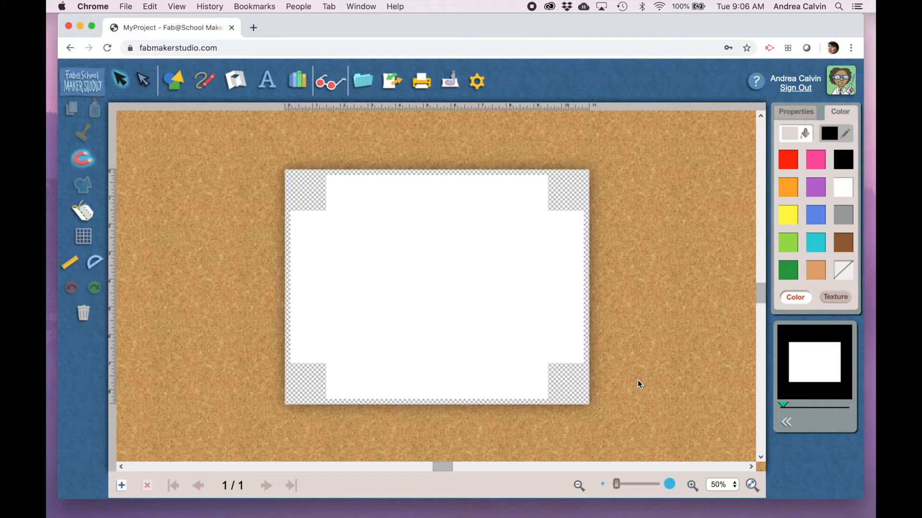
- Place a blue circle on the page and enlarge it with its corner handles
left_click(174, 81)
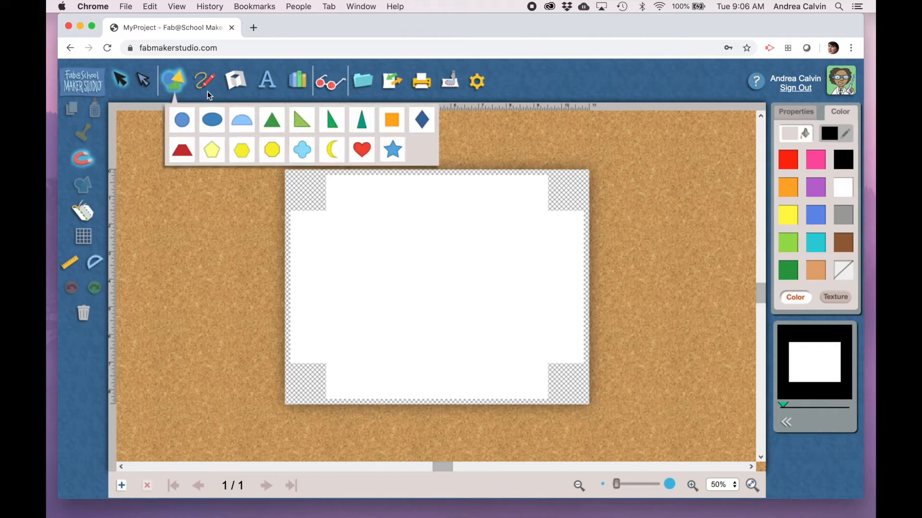
left_click_drag(181, 126, 445, 282)
left_click(547, 245)
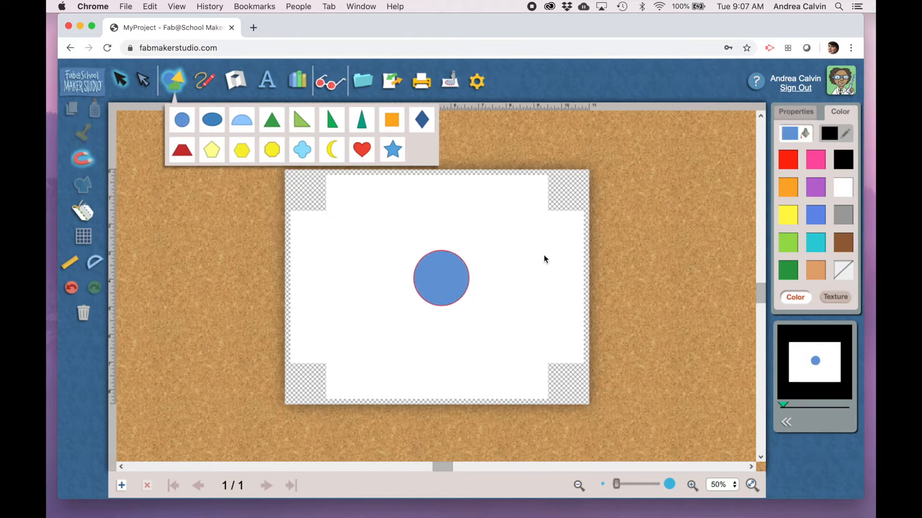
left_click(451, 284)
left_click_drag(469, 250, 483, 236)
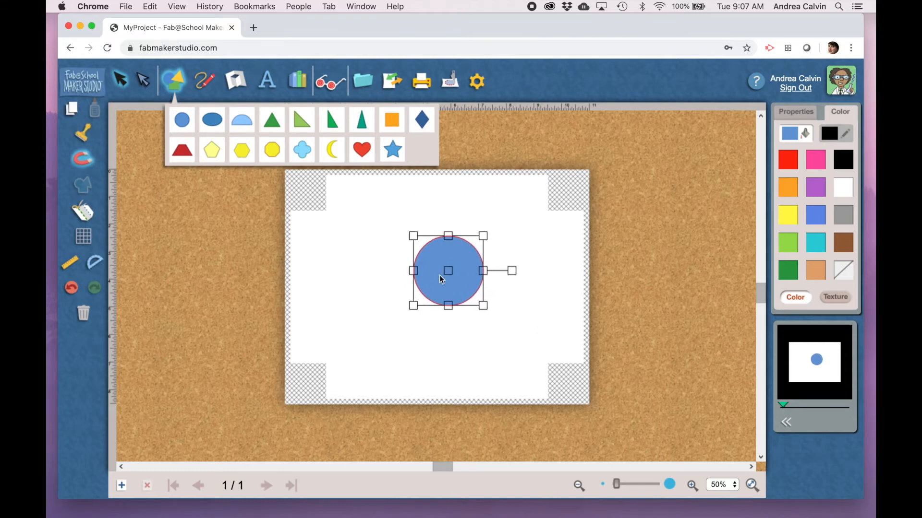
left_click_drag(413, 306, 384, 336)
- Fine-tune the circle's size and nudge it up to sit near the page centre
left_click(557, 353)
left_click_drag(446, 282, 443, 273)
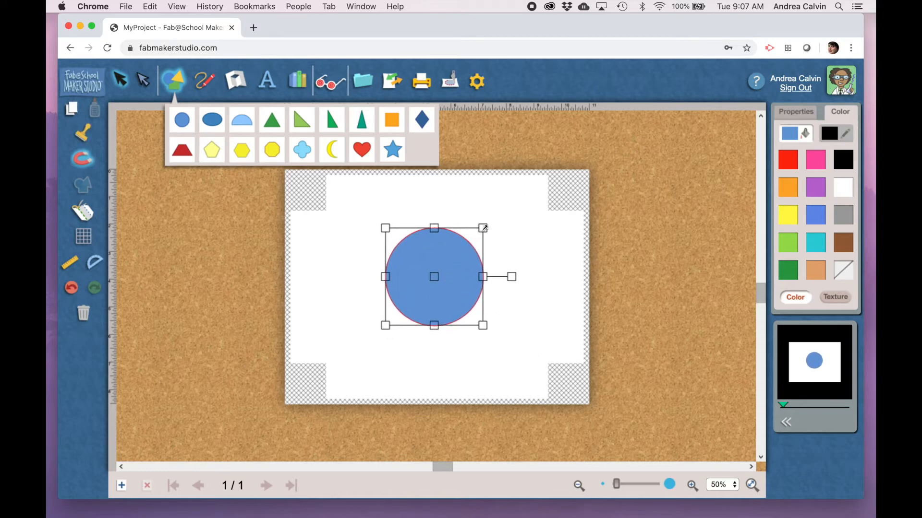
left_click_drag(484, 228, 476, 232)
left_click_drag(434, 284, 437, 278)
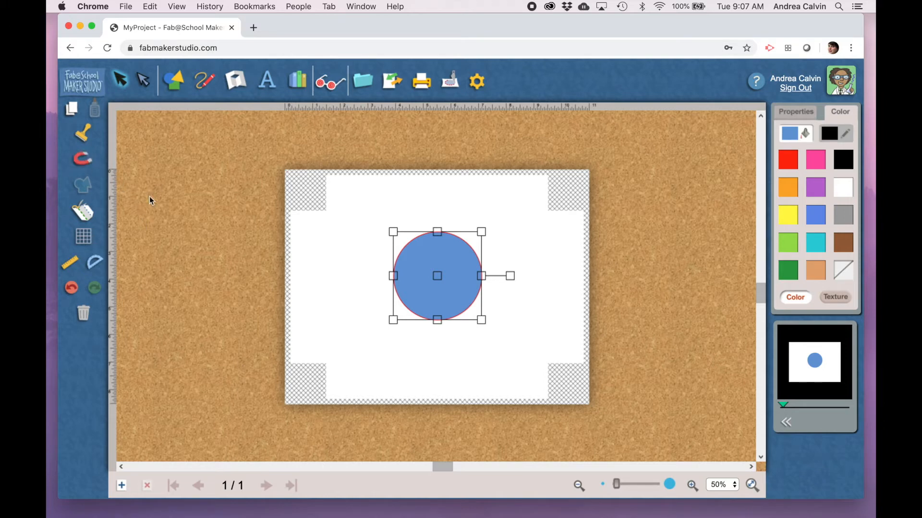
left_click(174, 83)
left_click(83, 158)
left_click(174, 83)
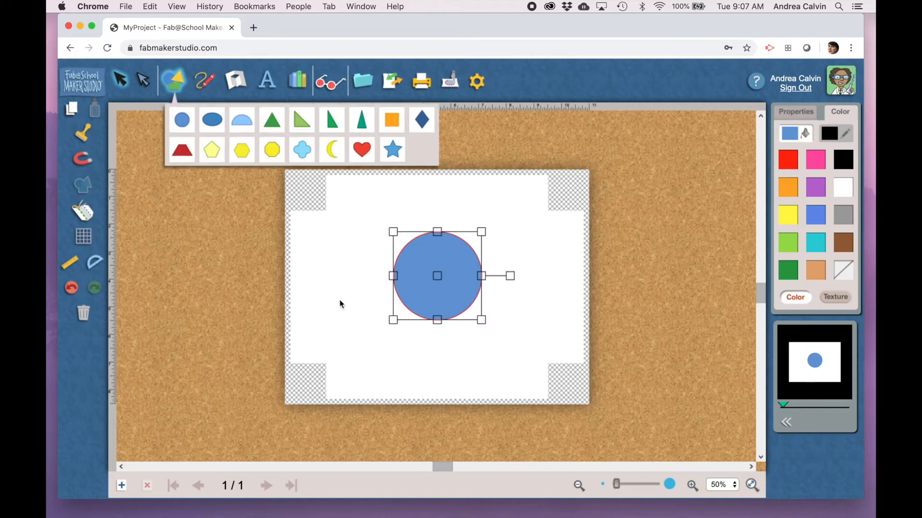
- Add an ellipse, move it over the circle's left edge, adjust its height and tilt it slightly
left_click(213, 123)
left_click_drag(440, 301, 332, 287)
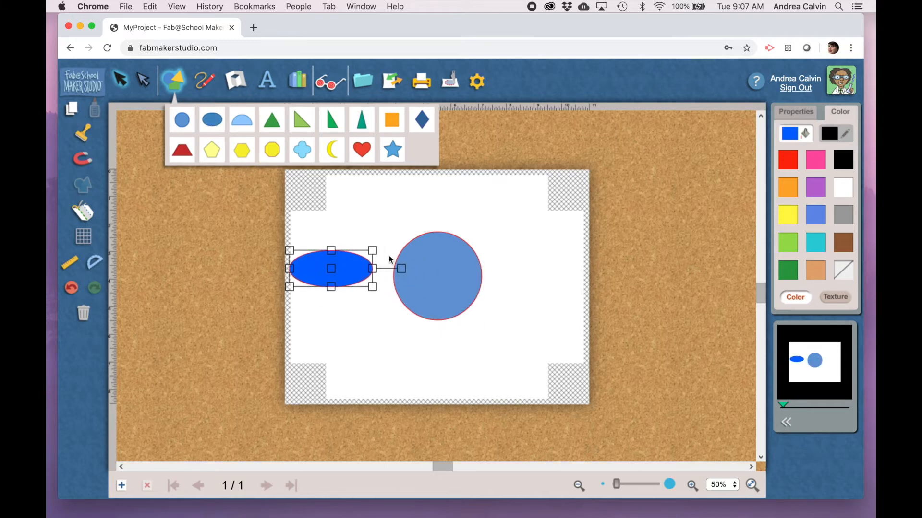
mouse_move(331, 251)
left_mouse_down()
mouse_move(330, 261)
mouse_move(330, 235)
mouse_move(330, 253)
left_mouse_up()
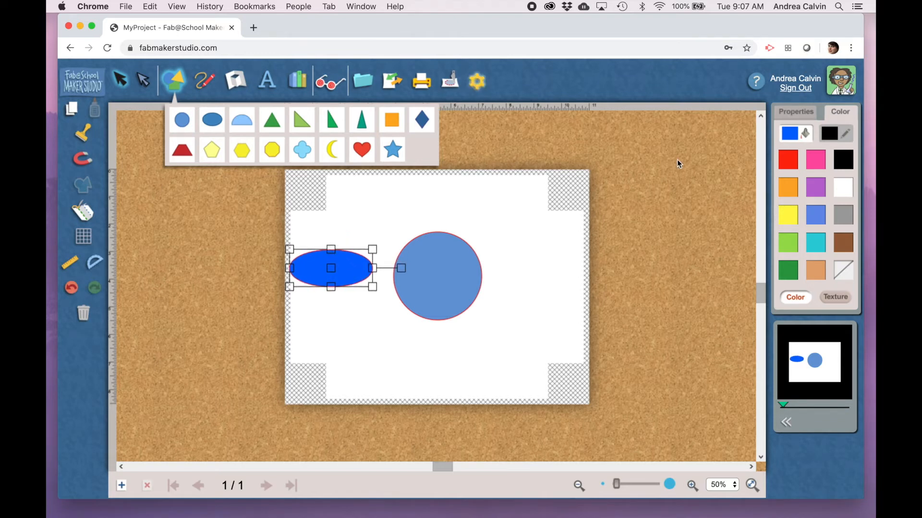
left_click(314, 331)
left_click_drag(332, 263, 372, 275)
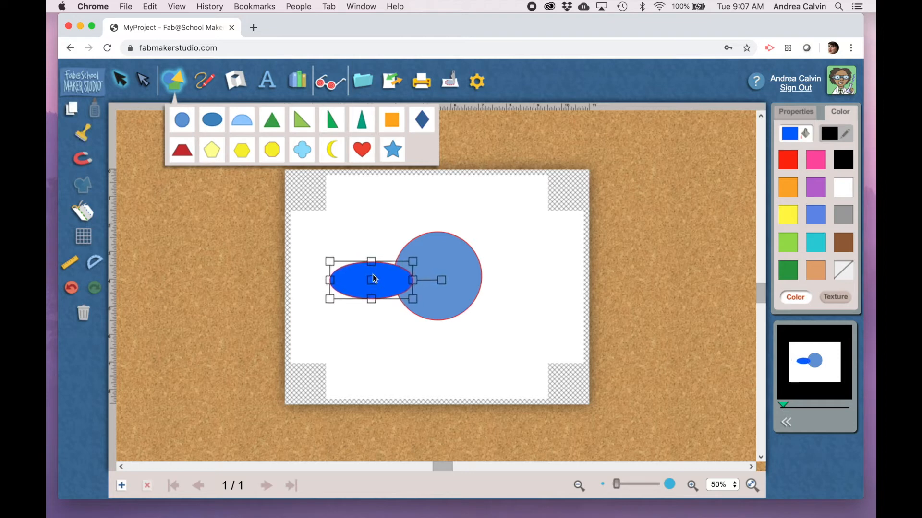
mouse_move(443, 280)
left_mouse_down()
mouse_move(438, 292)
mouse_move(443, 281)
left_mouse_up()
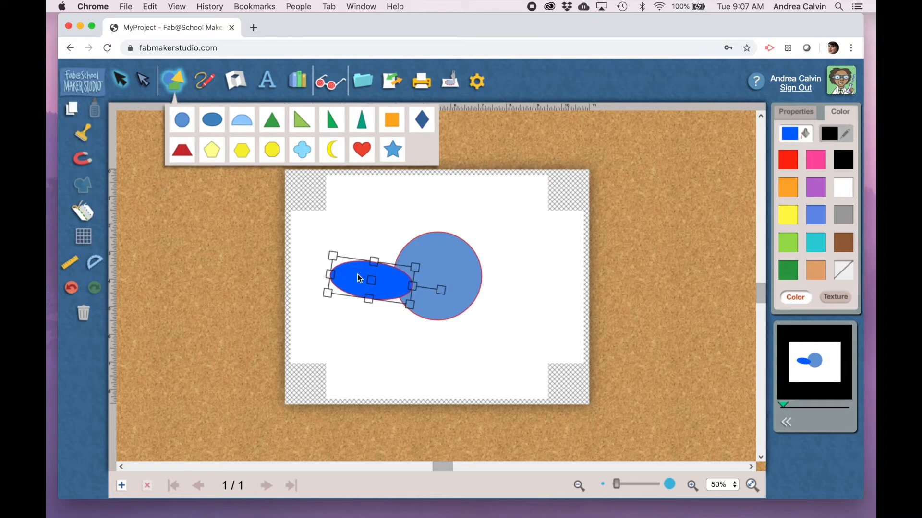
left_click(358, 327)
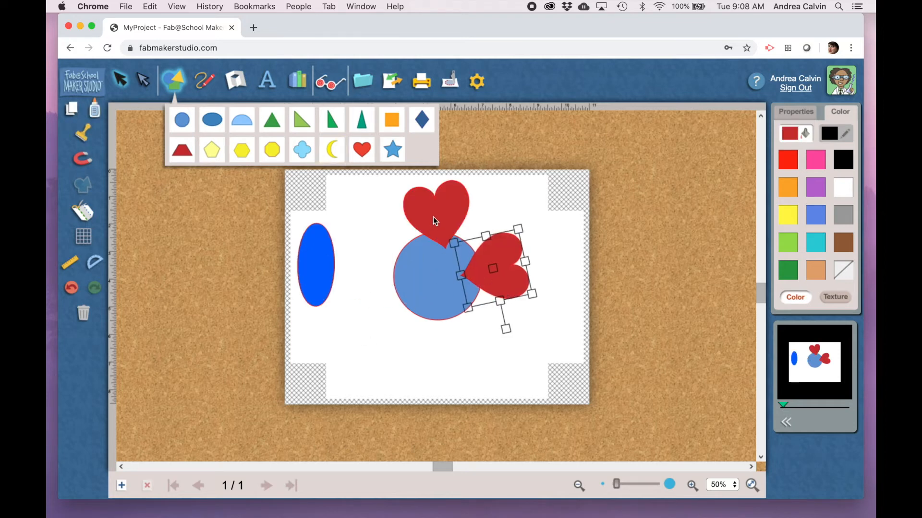
- Turn the top heart back upright and select the heart right of the circle
left_click(432, 219)
left_click_drag(496, 207, 499, 219)
left_click(506, 283)
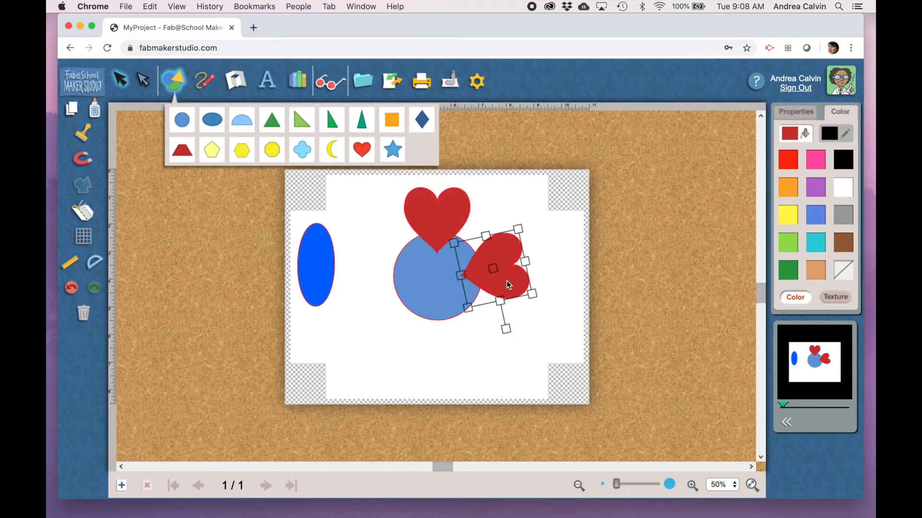
- Tilt and lower the right heart slightly and show its shape properties
left_click_drag(503, 330, 497, 333)
left_click(541, 329)
left_click_drag(509, 287, 510, 292)
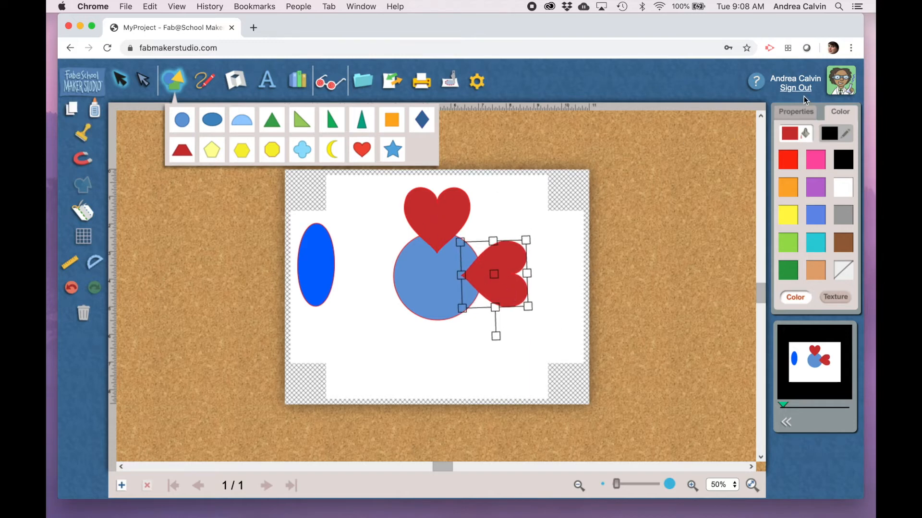
left_click(800, 113)
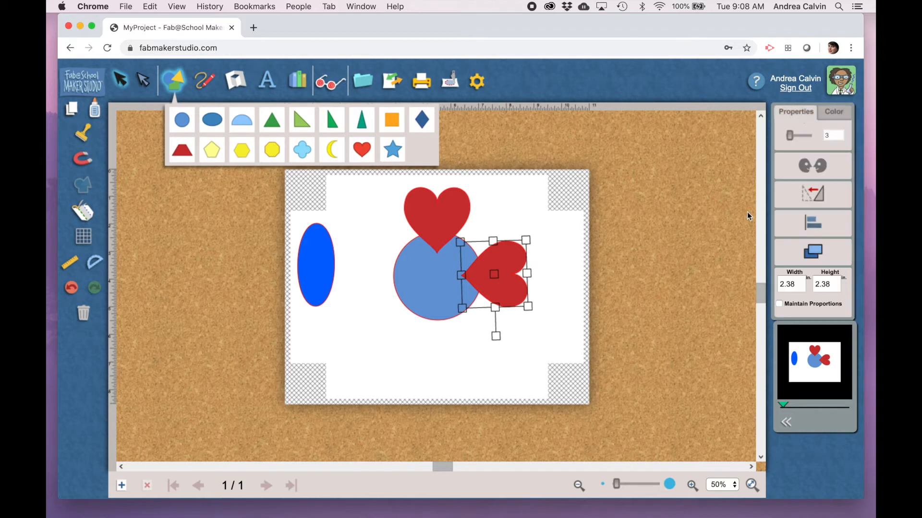
left_click(644, 283)
left_click(492, 275)
- Make a mirrored copy of the right heart and move it to the circle's left
left_click(820, 168)
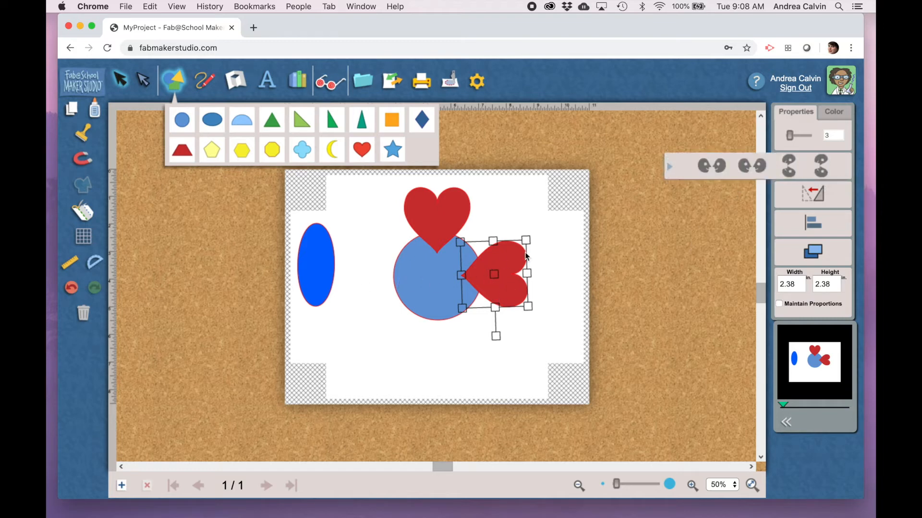
left_click(725, 229)
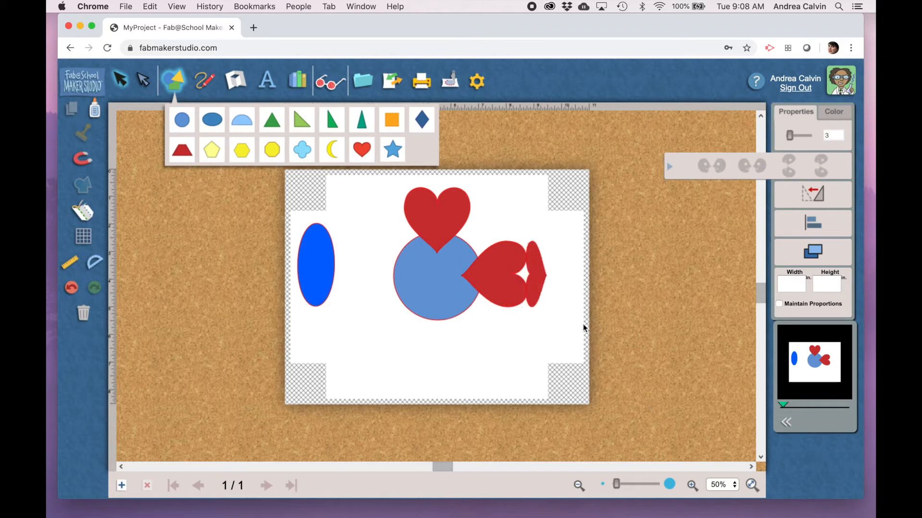
left_click_drag(535, 285, 353, 291)
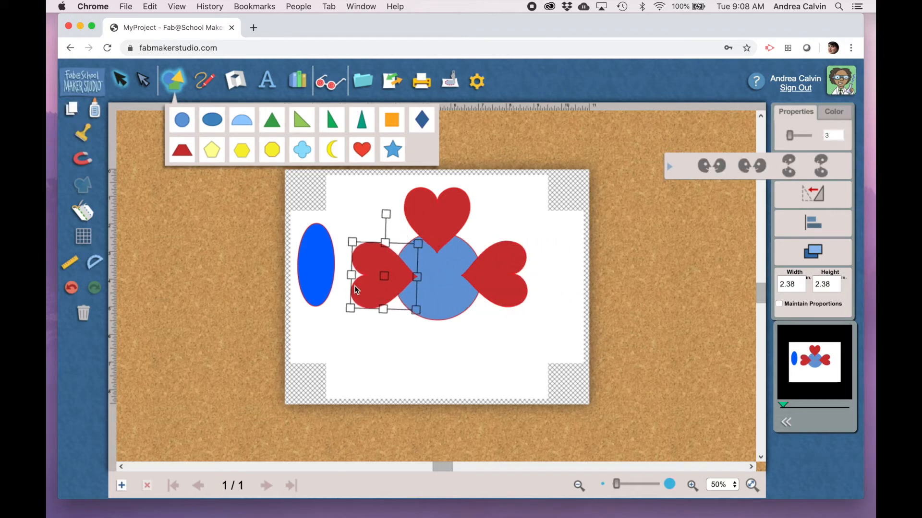
left_click(521, 340)
left_click(504, 279)
left_click(643, 391)
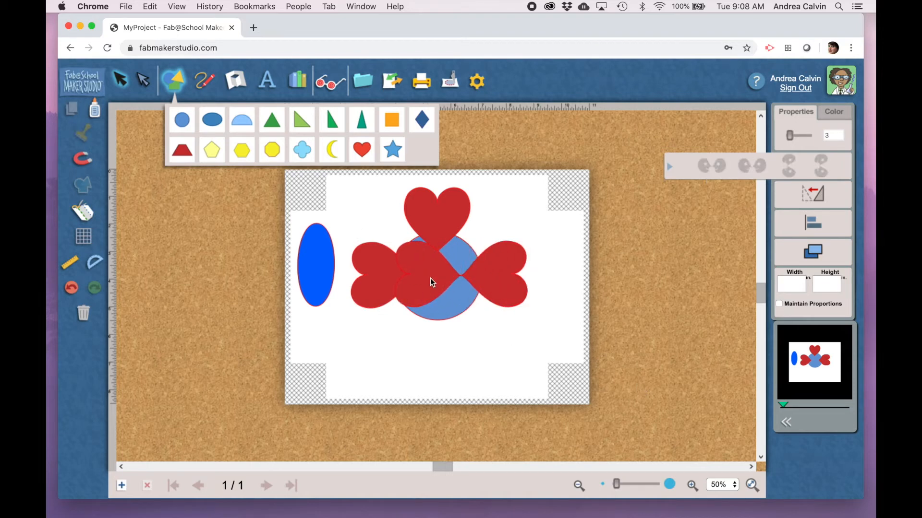
- Place a heart against the circle's left side and delete the spare heart off the page
left_click(430, 282)
left_click_drag(430, 291, 422, 334)
left_click_drag(373, 275, 613, 290)
left_click(425, 308)
left_click_drag(424, 309, 394, 269)
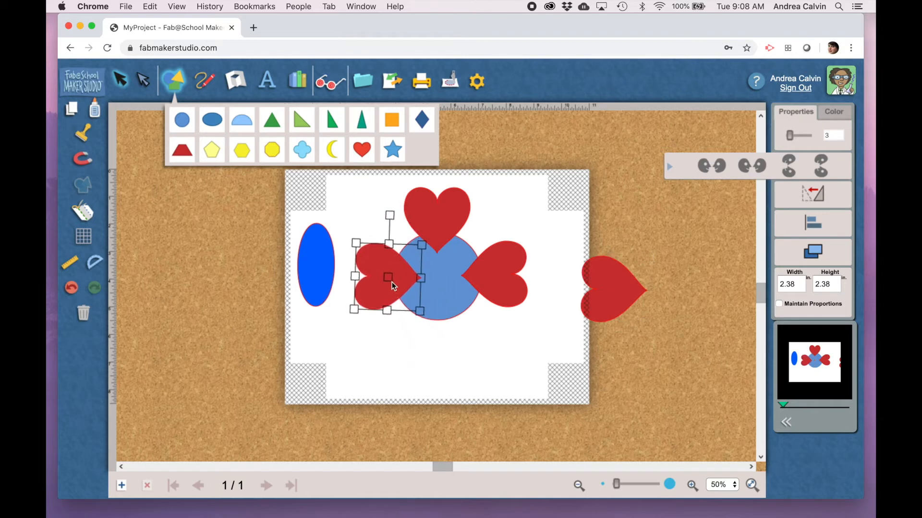
left_click(610, 284)
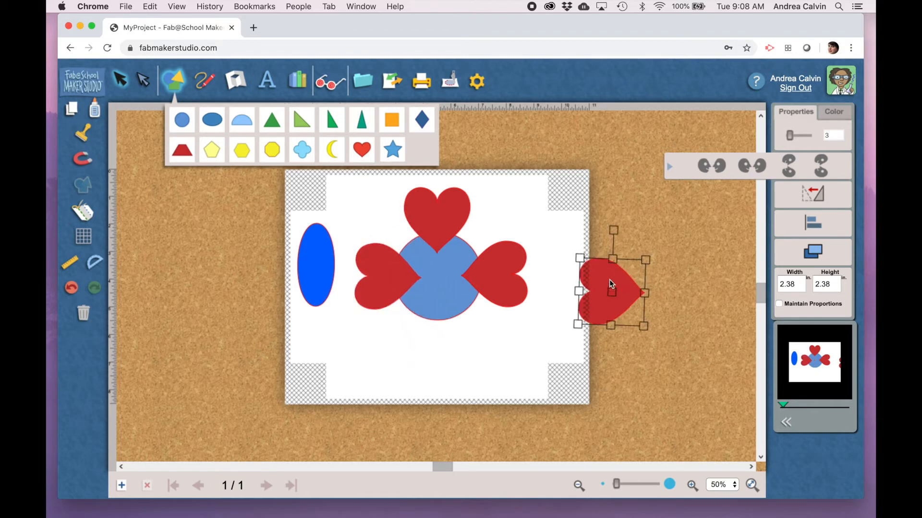
key("Delete")
- Mirror the top heart vertically to create a bottom heart, then widen and position it
left_click(425, 223)
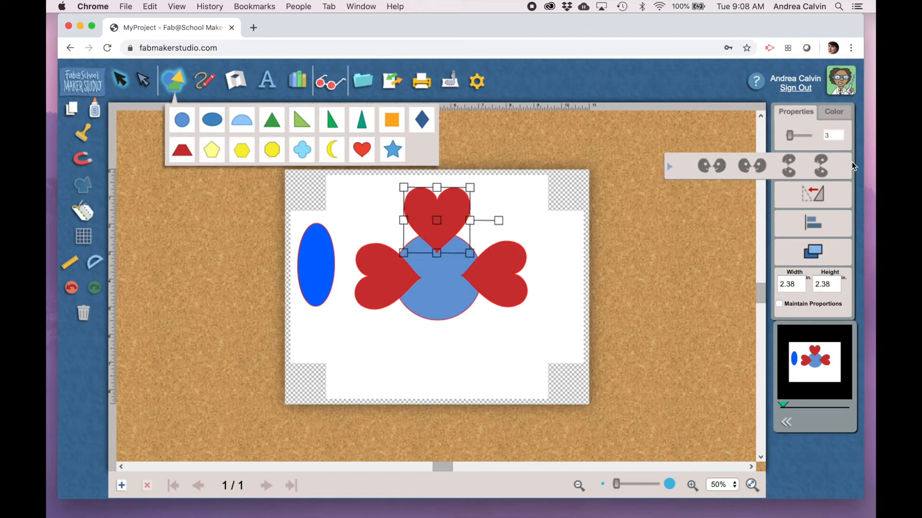
left_click(786, 171)
left_click(452, 163)
key("Delete")
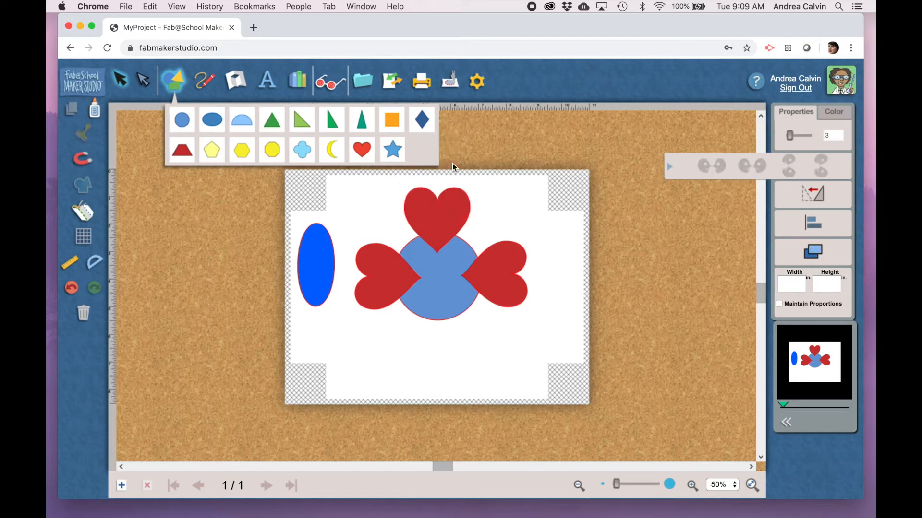
left_click(459, 214)
left_click(821, 168)
left_click(445, 352)
left_click(440, 209)
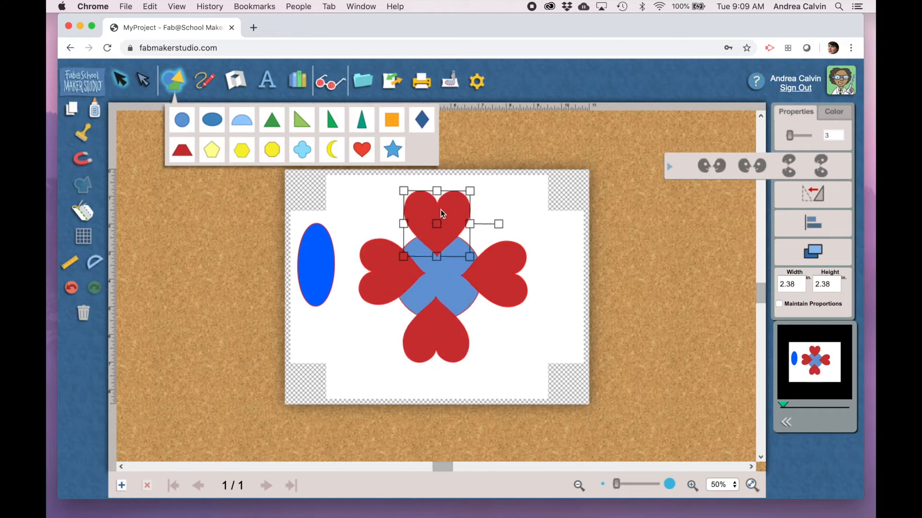
left_click(442, 350)
left_click_drag(469, 329, 511, 330)
left_click_drag(468, 337, 448, 323)
- Move the side and top hearts off the circle and mirror the bottom heart upward into place
left_click_drag(502, 276, 636, 242)
left_click_drag(379, 279, 269, 335)
left_click_drag(442, 233, 630, 359)
left_click(439, 319)
left_click(789, 166)
left_click_drag(440, 258, 441, 231)
- Copy and paste a heart, rotate it into the left position, and mirror a copy onto the right
key("super+c")
key("super+v")
left_click_drag(521, 222, 458, 143)
left_click_drag(448, 214, 402, 271)
left_click_drag(413, 200, 389, 196)
left_click(752, 165)
left_click_drag(483, 281, 476, 279)
- Delete the blue ellipse and the spare hearts
left_click(316, 265)
left_click(83, 313)
left_click(274, 333)
left_click(83, 313)
left_click(633, 240)
left_click(83, 313)
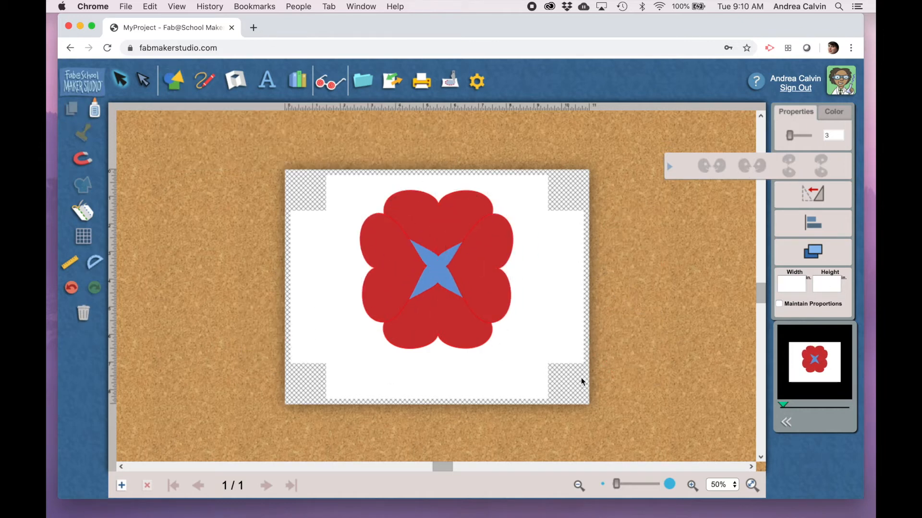
- Make the shapes see-through, then try welding the flower shapes and undo it
left_click(331, 78)
left_click_drag(327, 181, 571, 400)
left_click(83, 184)
left_click(71, 287)
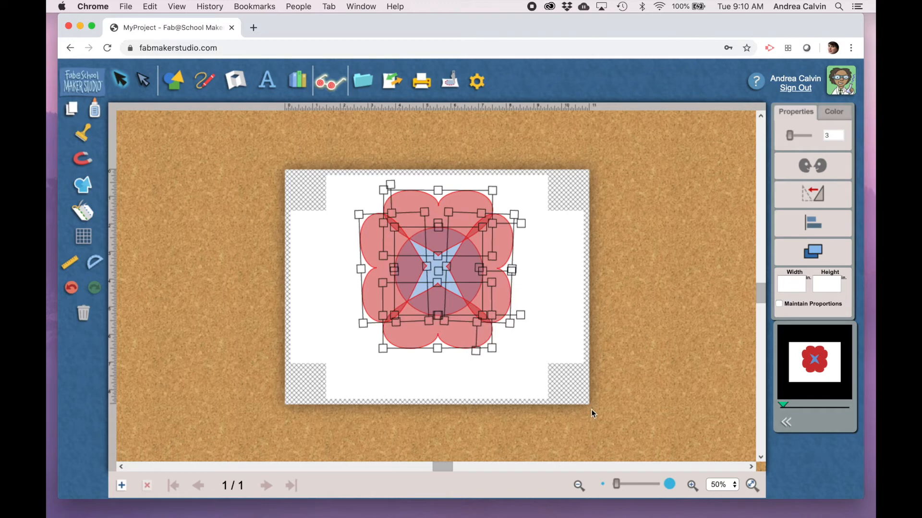
left_click(82, 191)
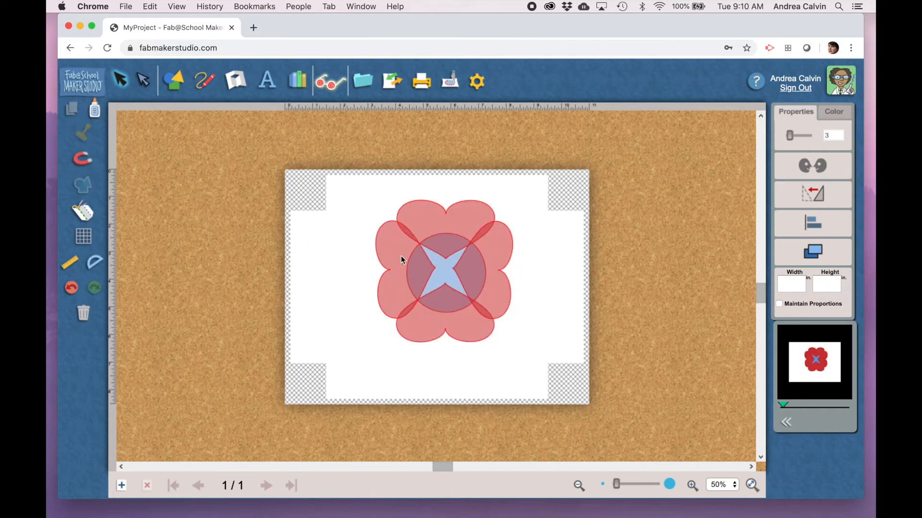
left_click(401, 257)
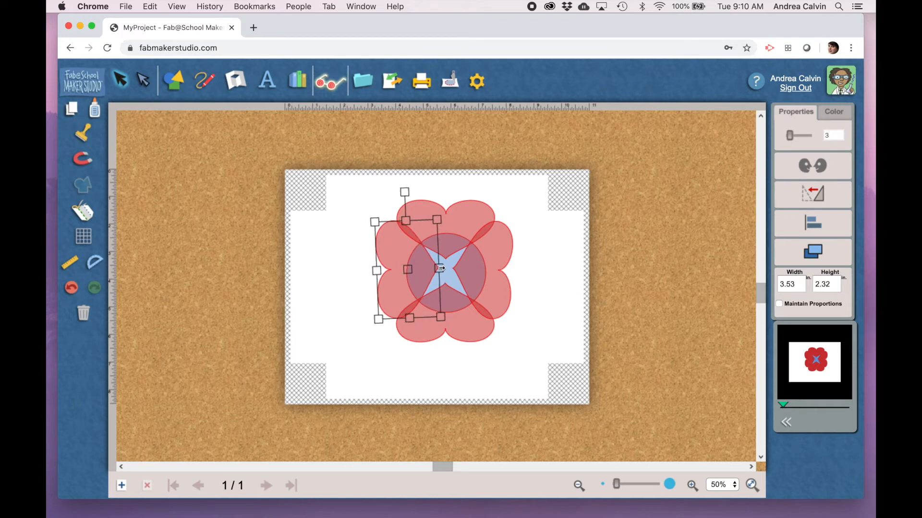
left_click(301, 270)
- Weld all hearts and the circle into one scalloped flower and move it left on the page
left_click_drag(315, 168, 570, 403)
left_click(92, 204)
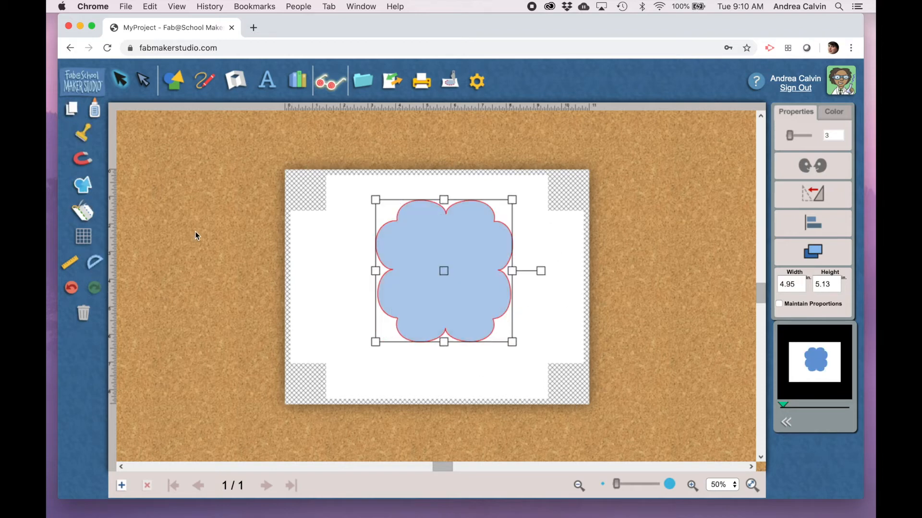
left_click_drag(436, 284, 357, 292)
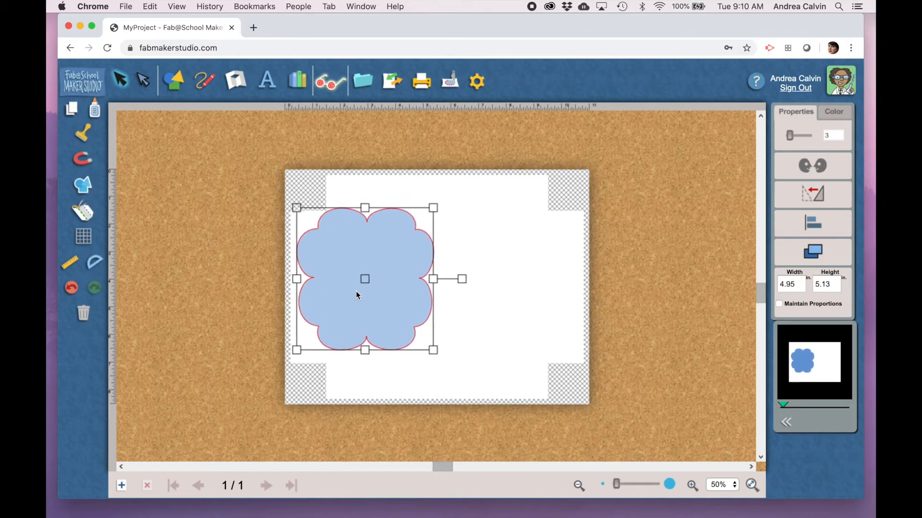
left_click(508, 345)
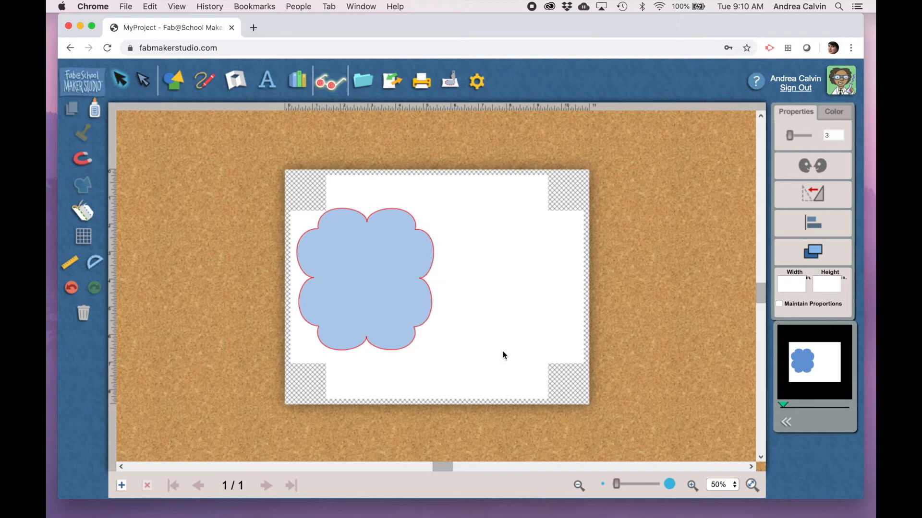
left_click_drag(349, 290, 350, 294)
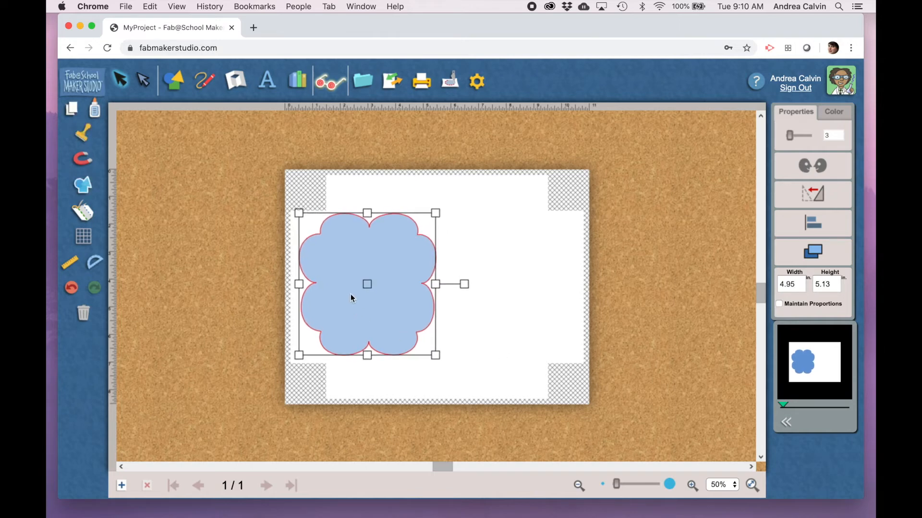
left_click(468, 315)
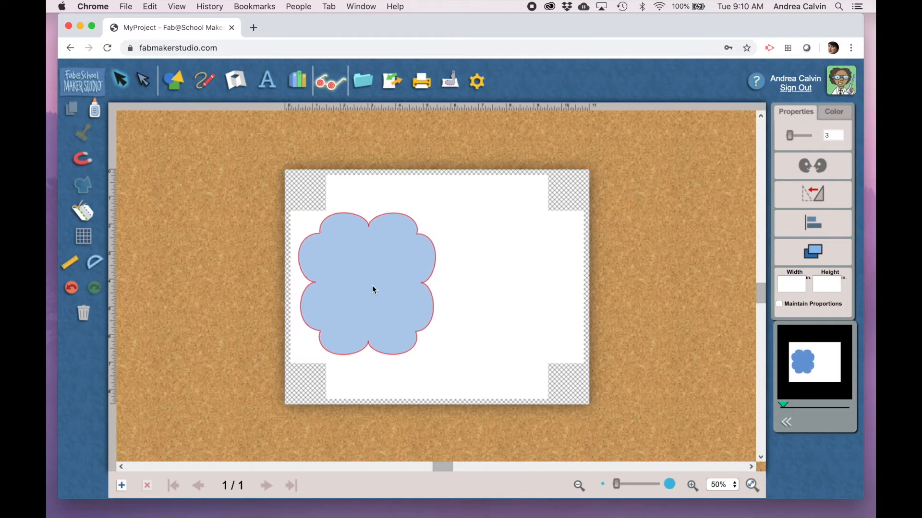
left_click_drag(339, 287, 354, 268)
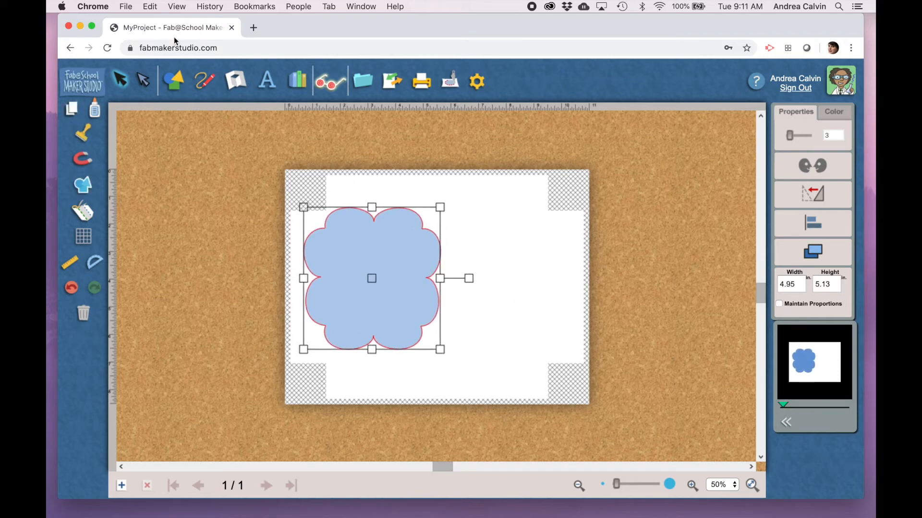
left_click(174, 81)
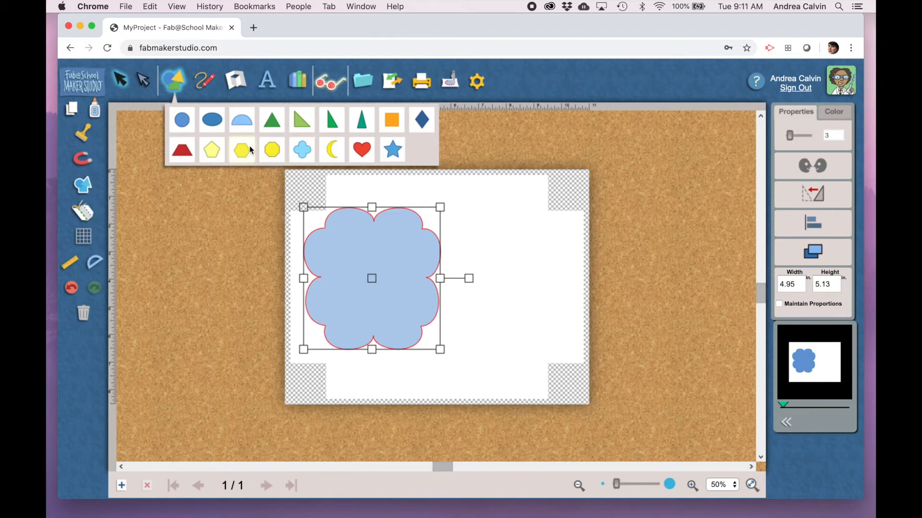
- Add an orange rectangle and make it tall and narrow for the trunk
left_click_drag(392, 119, 463, 362)
left_click_drag(474, 299, 494, 318)
left_click(517, 322)
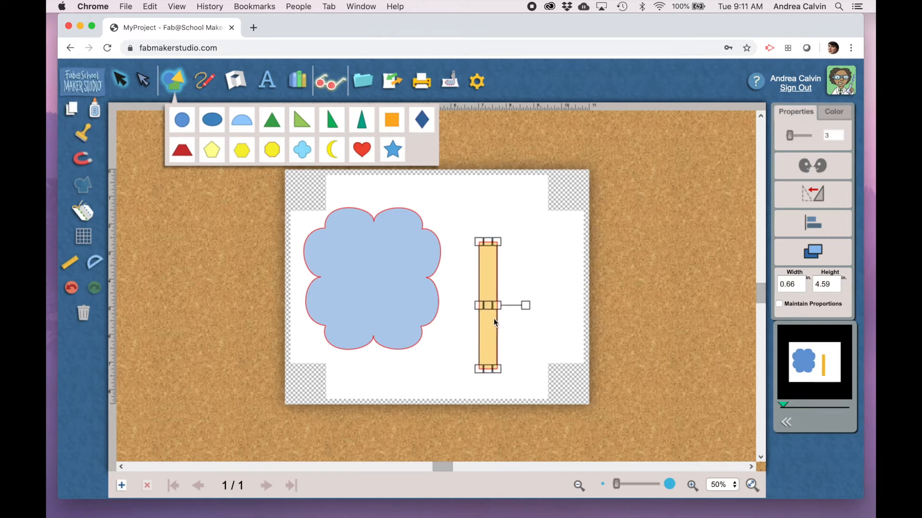
left_click_drag(489, 239, 489, 208)
left_click_drag(382, 308, 386, 286)
left_click_drag(486, 300, 480, 315)
left_click(332, 150)
left_click_drag(438, 286, 506, 312)
- Add a yellow crescent, then rotate and size it onto the rectangle as a branch
left_click_drag(555, 312, 543, 340)
left_click_drag(535, 300, 578, 267)
left_click_drag(493, 323, 479, 323)
left_click_drag(563, 267, 537, 280)
mouse_move(493, 302)
left_mouse_down()
mouse_move(501, 288)
mouse_move(500, 305)
left_mouse_up()
- Add an ellipse branch and weld the rectangle, crescent and ellipse into one trunk
left_click(481, 354)
left_click(463, 203)
left_click(486, 245)
left_click(525, 262, "shift")
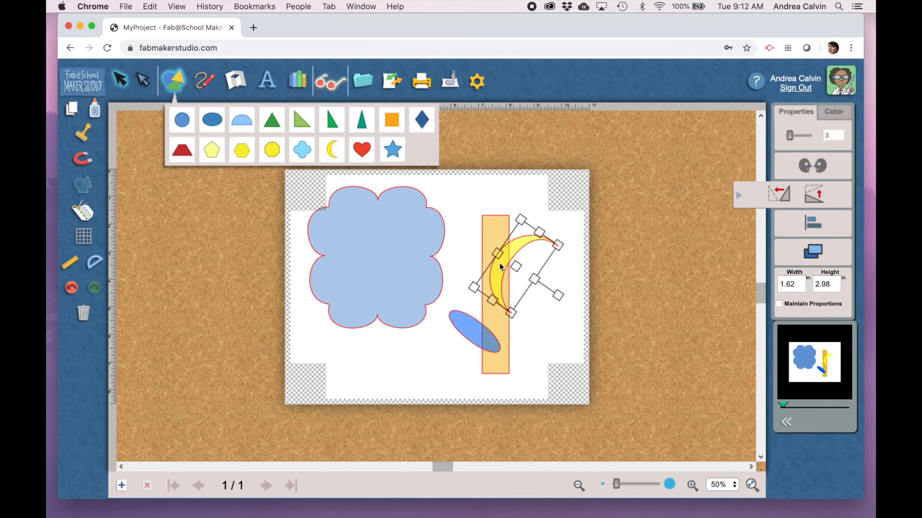
left_click(492, 236)
left_click(499, 267, "shift")
left_click(466, 326, "shift")
left_click(83, 185)
- Shorten the flower and position the narrowed trunk beneath it on the left
mouse_move(503, 344)
left_mouse_down()
mouse_move(510, 354)
mouse_move(504, 347)
left_mouse_up()
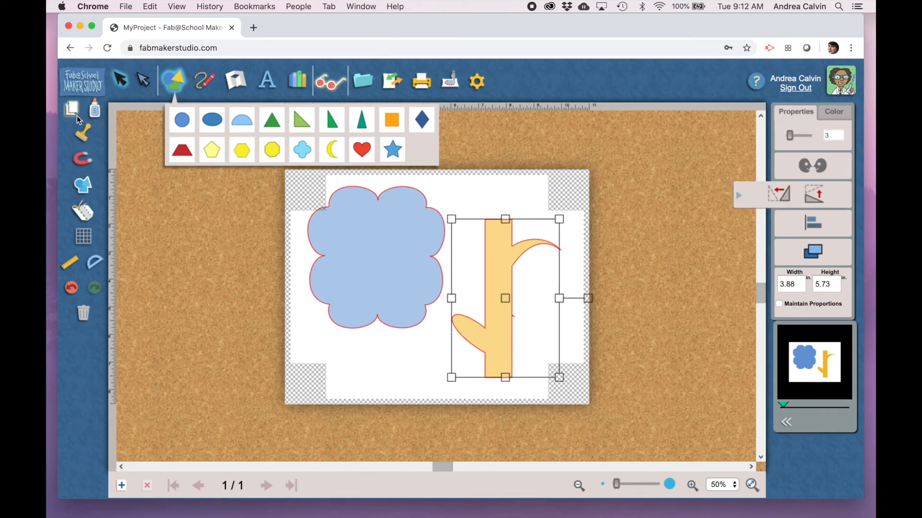
left_click_drag(380, 297, 376, 311)
left_click_drag(372, 342, 372, 317)
left_click_drag(372, 258, 392, 234)
left_click_drag(496, 302, 389, 351)
left_click_drag(452, 346, 421, 344)
left_click(436, 247)
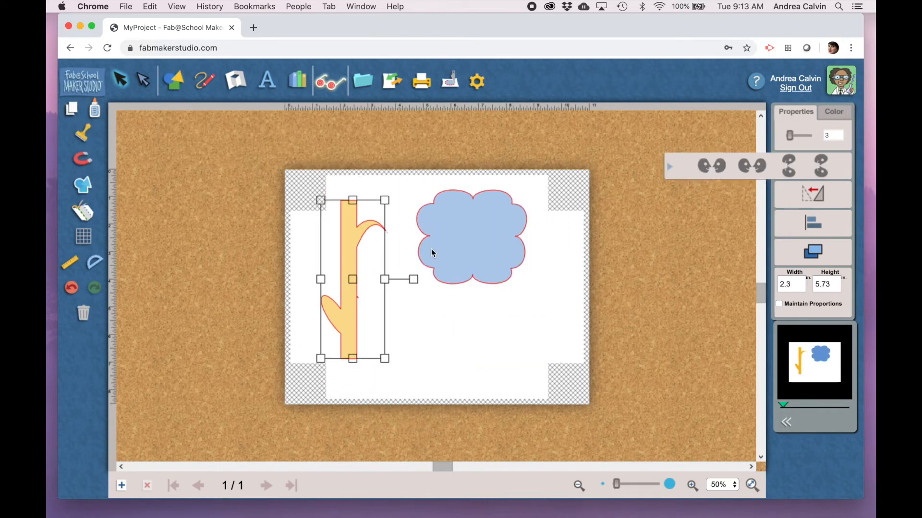
- Nudge the cloud right and place a vertically flipped copy at the page bottom
left_click(441, 233)
left_click_drag(441, 233, 451, 238)
left_click(788, 168)
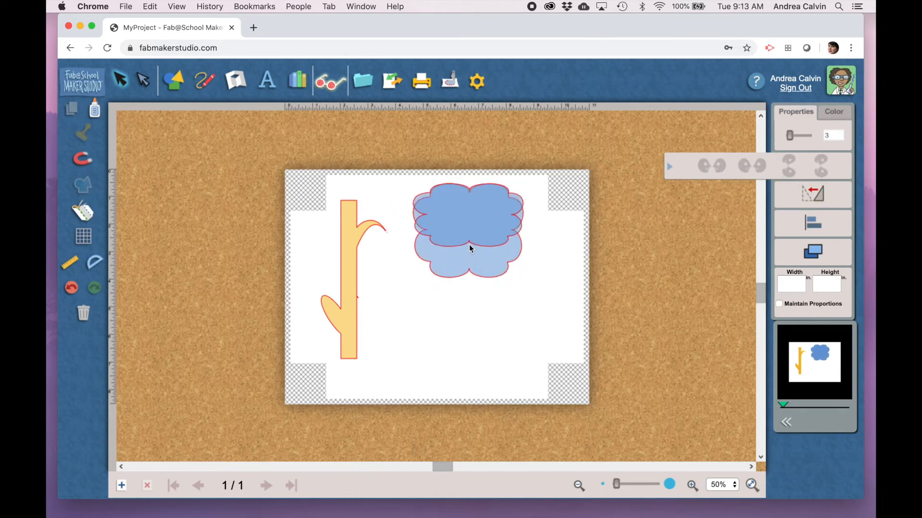
left_click_drag(469, 244, 470, 364)
left_click(588, 301)
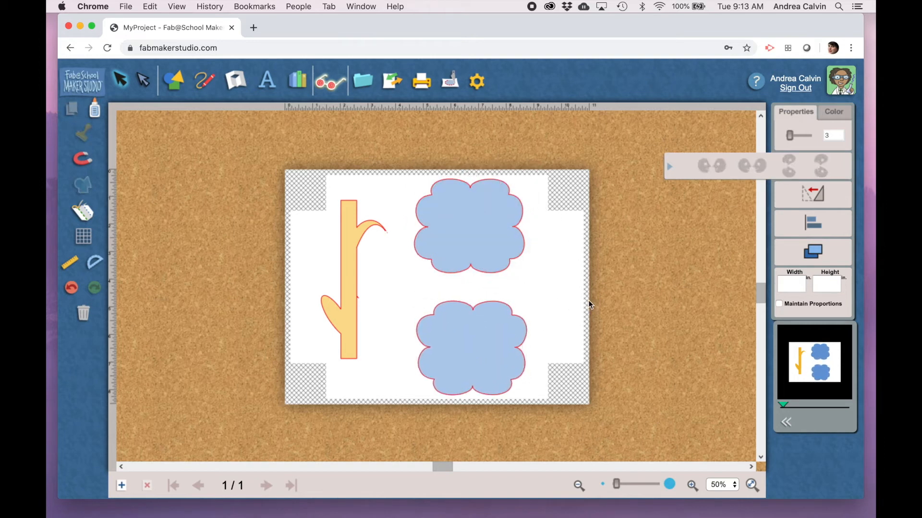
left_click(447, 208)
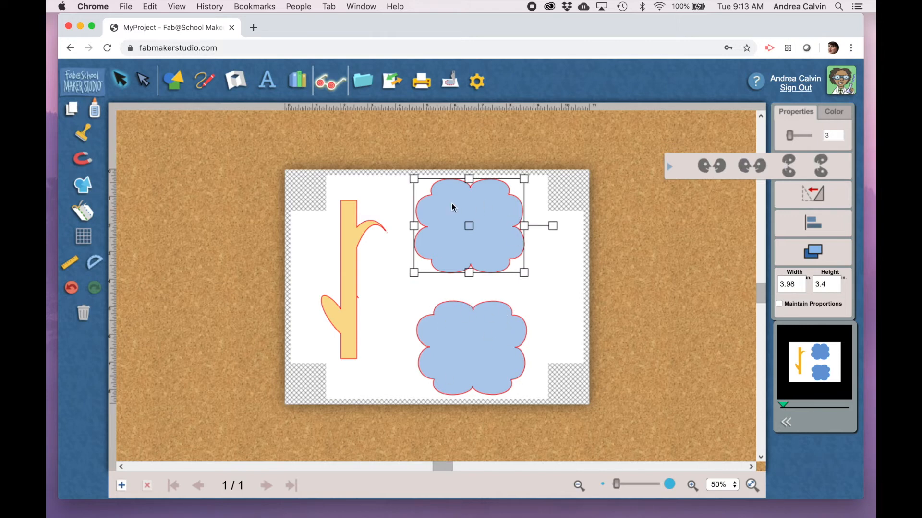
left_click(545, 331)
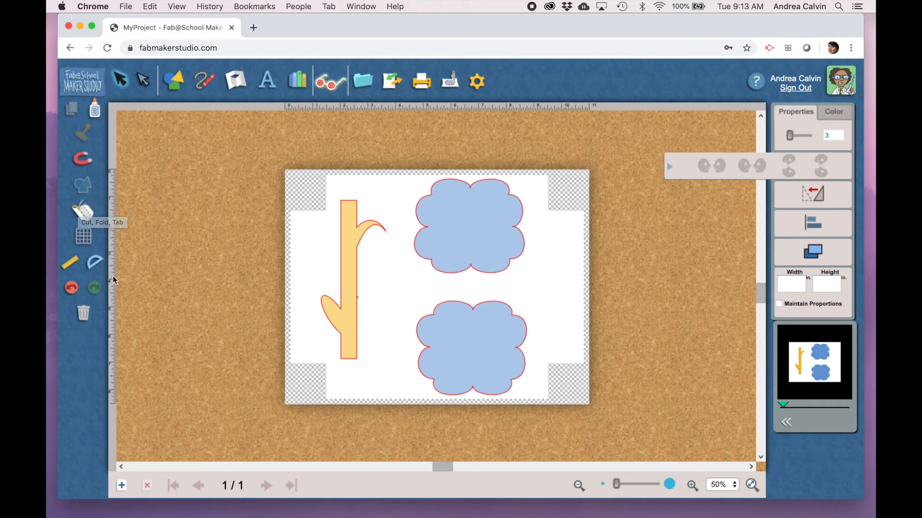
- Weld a semicircle about 2.54 inches wide onto the top of the lower cloud
left_click(173, 81)
left_click_drag(241, 120, 437, 307)
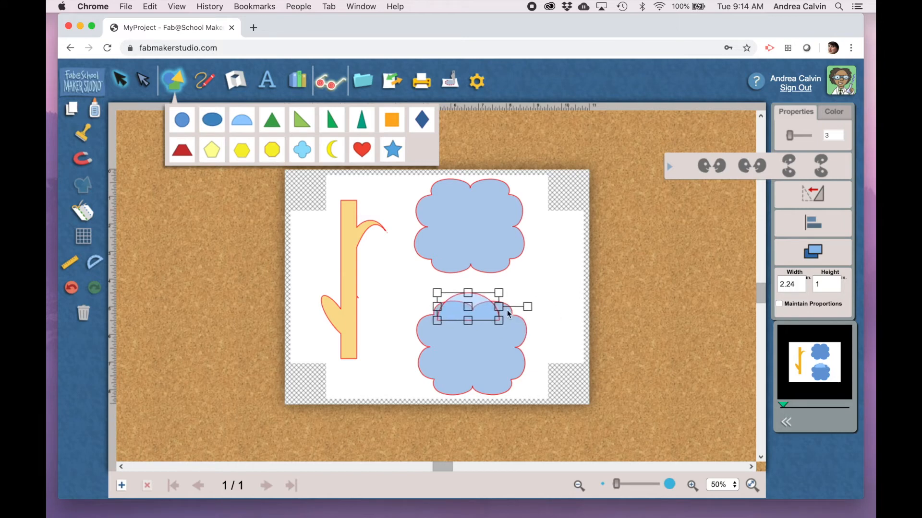
left_click_drag(502, 307, 507, 307)
left_click(555, 331)
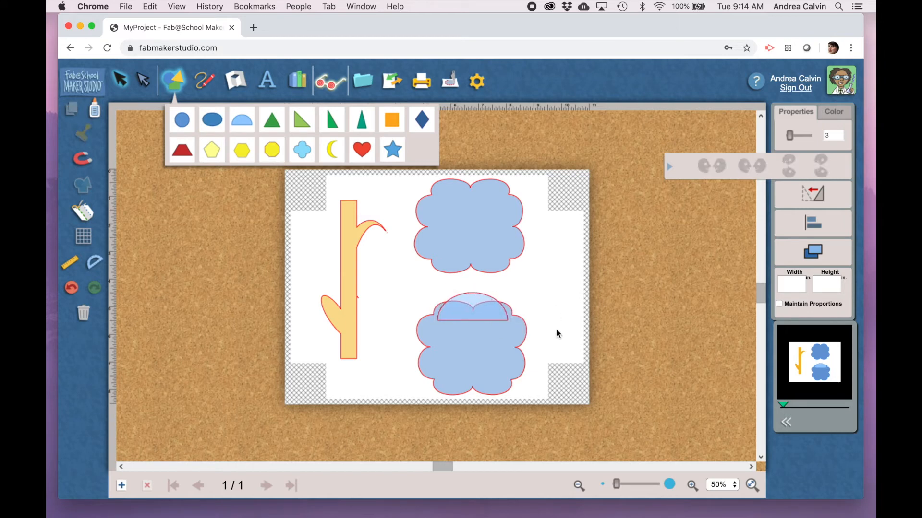
left_click(464, 313)
left_click(467, 343, "shift")
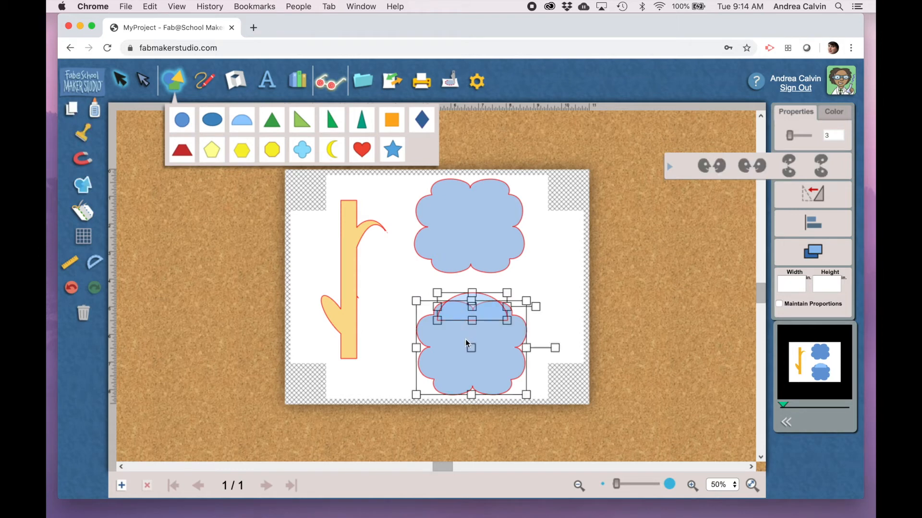
left_click(83, 185)
- Settle the domed cloud below the top cloud and nudge the orange stem slightly right
left_click_drag(482, 330, 476, 206)
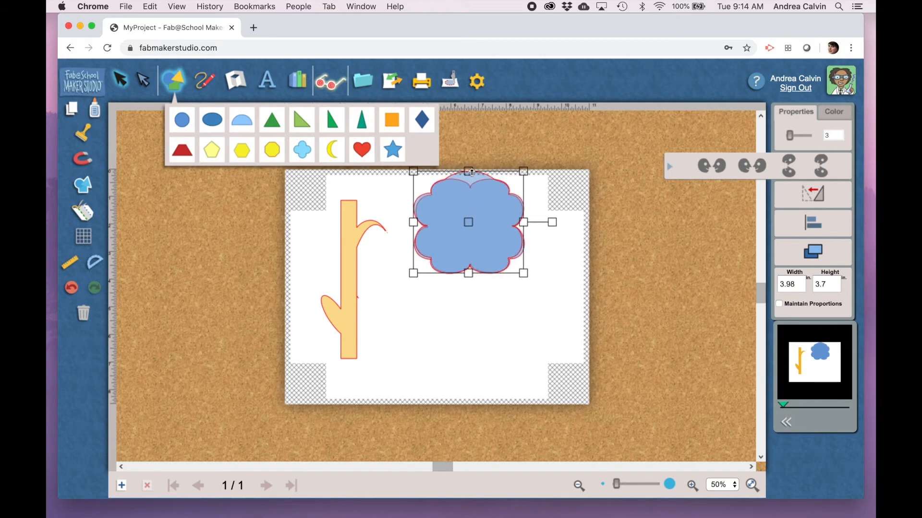
left_click_drag(481, 225, 482, 336)
left_click(576, 301)
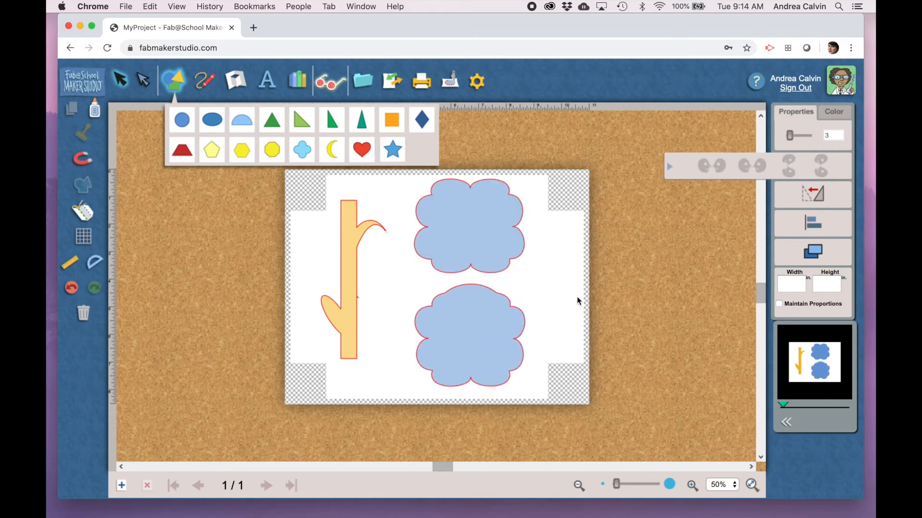
left_click(358, 294)
left_click_drag(358, 294, 363, 298)
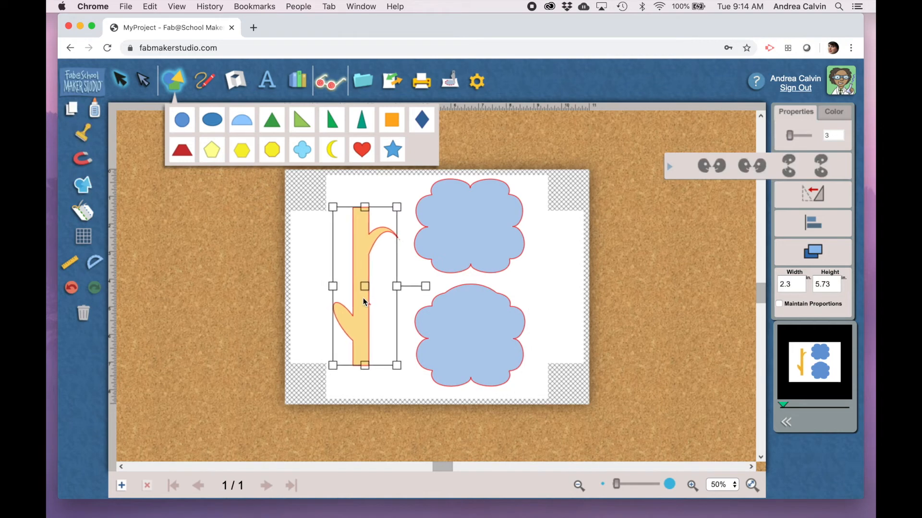
- Enlarge the circle inside the upper cloud and give it a pale white fill
left_click(629, 295)
left_click(169, 93)
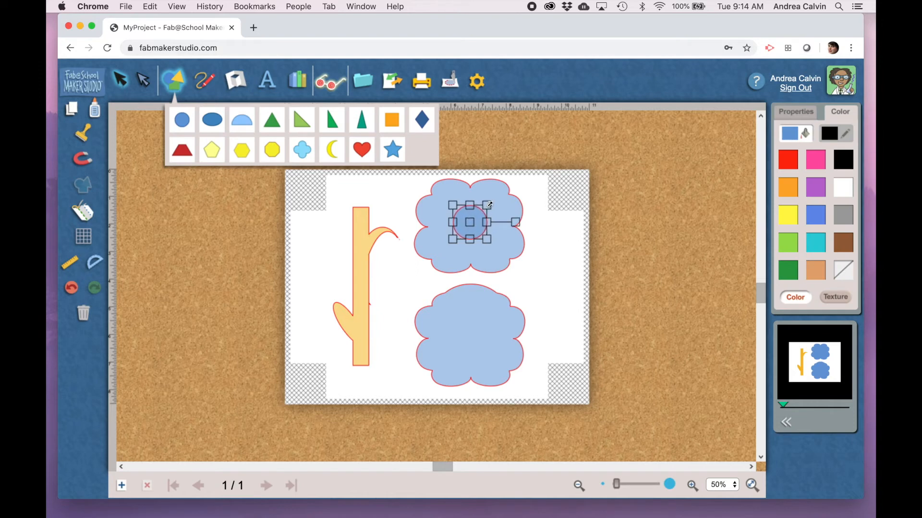
left_click_drag(487, 205, 464, 229)
left_click(841, 197)
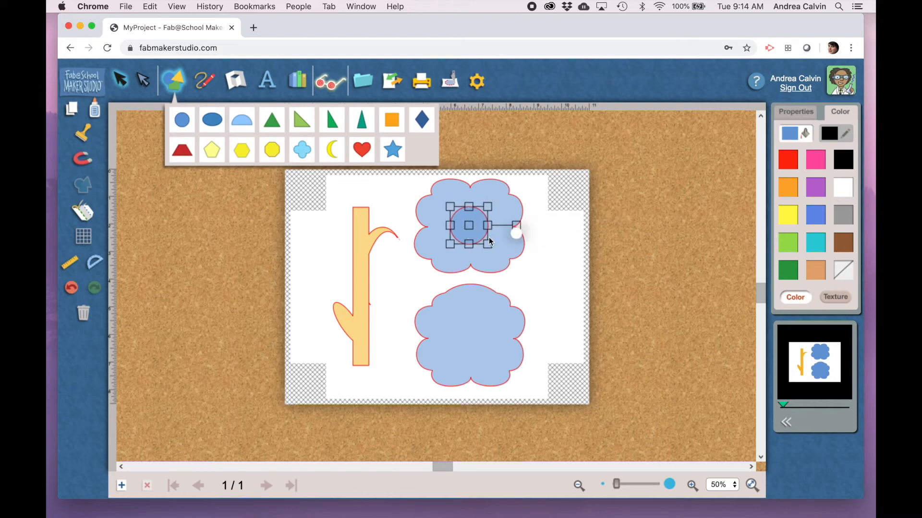
left_click(582, 275)
- Move the pale circle into the lower cloud's centre and bring up the print preview
left_click(469, 227)
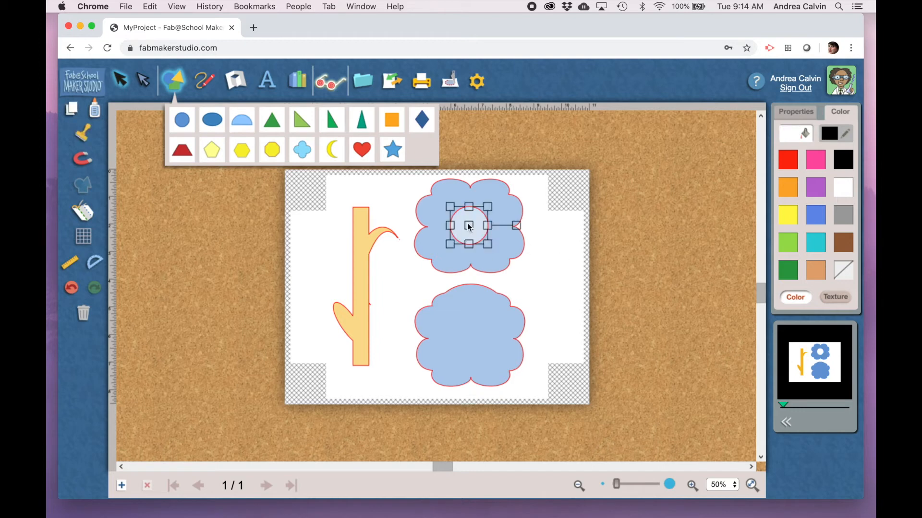
left_click_drag(470, 225, 470, 336)
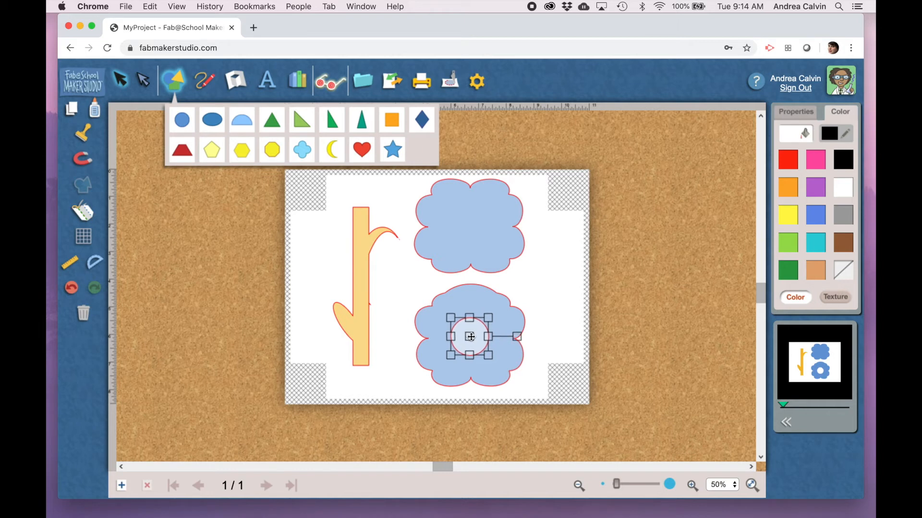
left_click(596, 297)
left_click(469, 339)
left_click(544, 309)
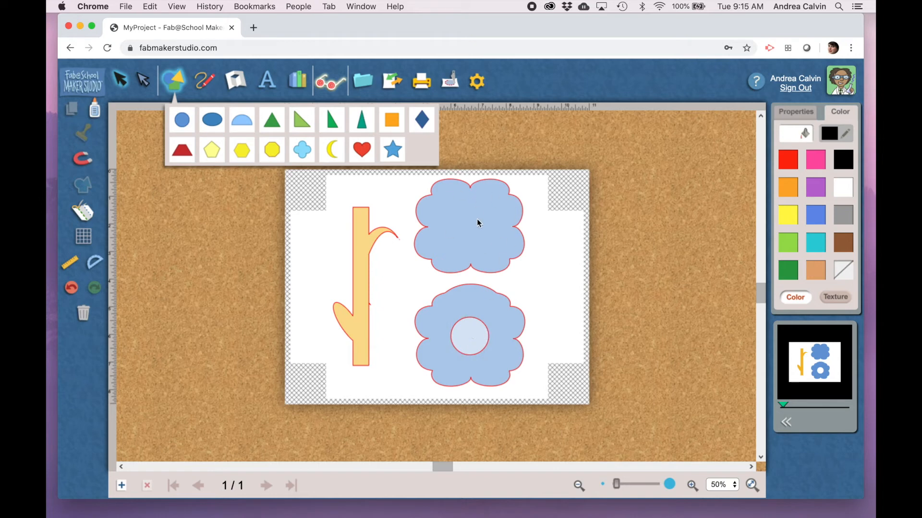
left_click(181, 90)
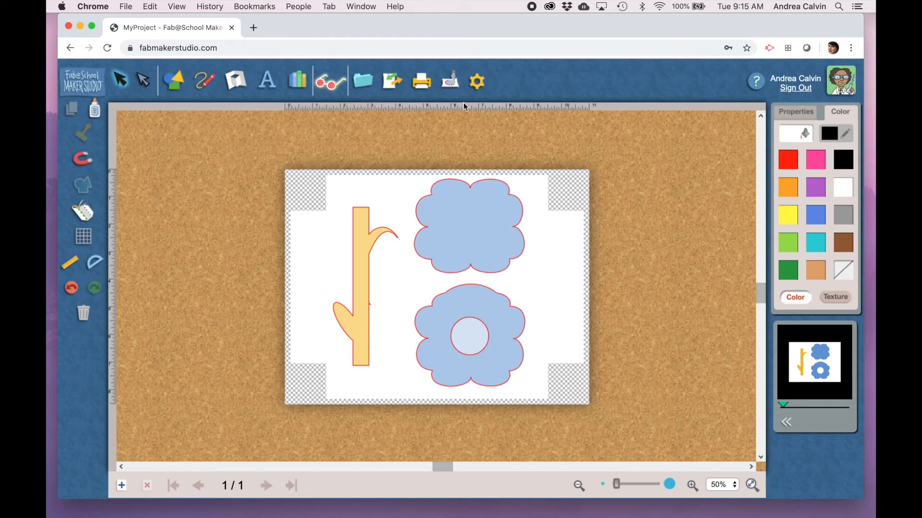
left_click(428, 89)
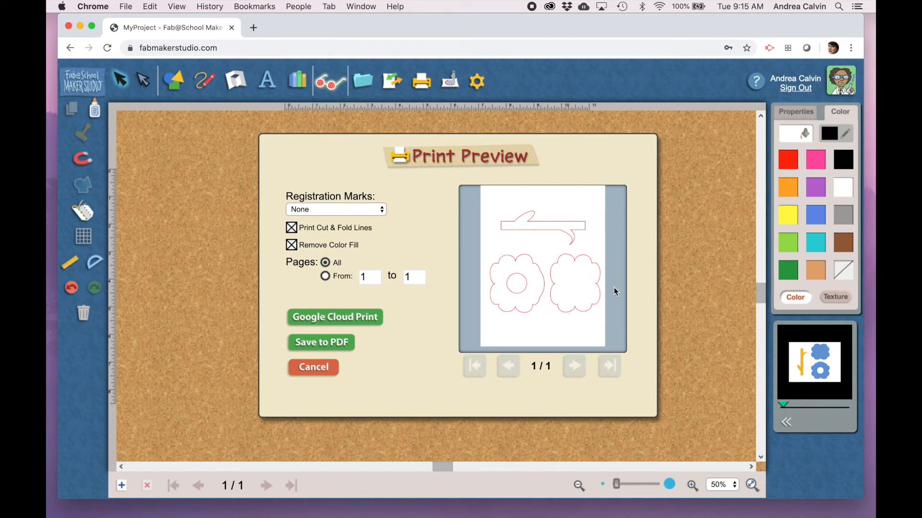
- Save the page to PDF with cut and fold lines and no colour fill
left_click(321, 342)
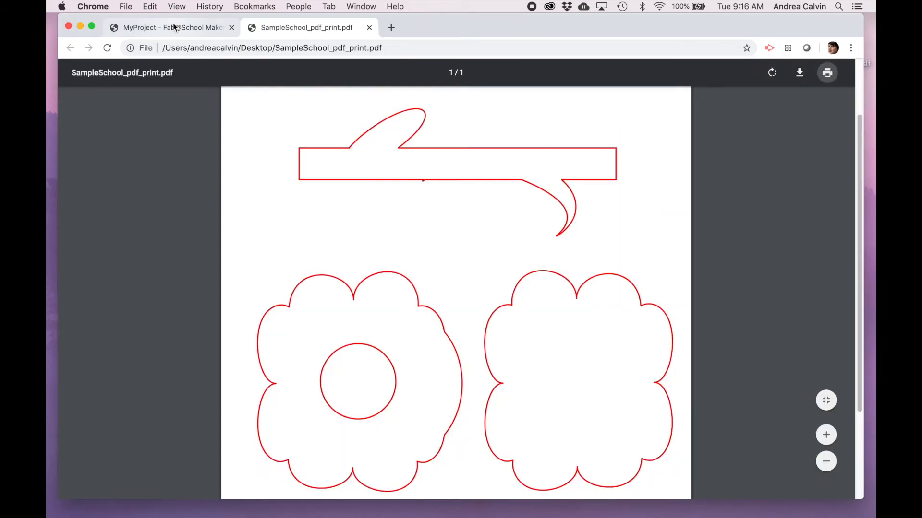
- Switch back to the MyProject – Fab@School Maker Studio browser tab
left_click(171, 27)
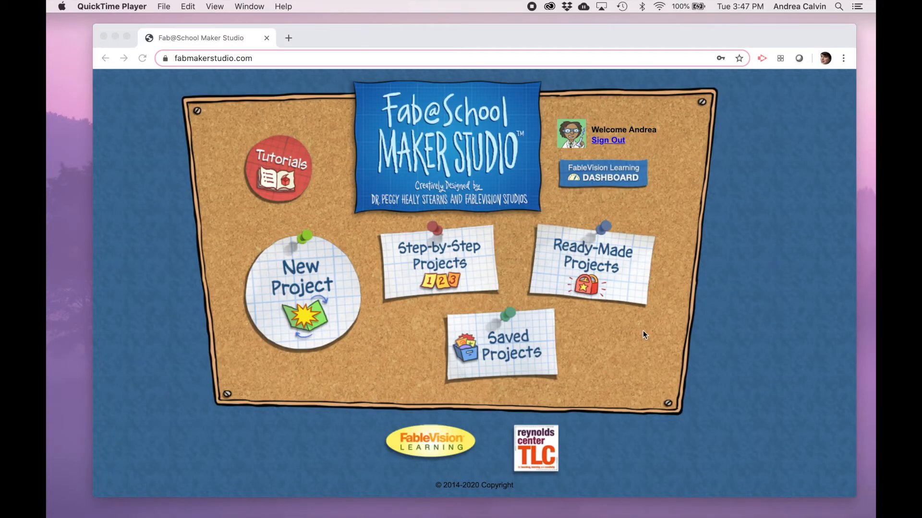
- Open the Flower Project from the 3D Stuff ready-made projects
left_click(607, 269)
left_click(612, 268)
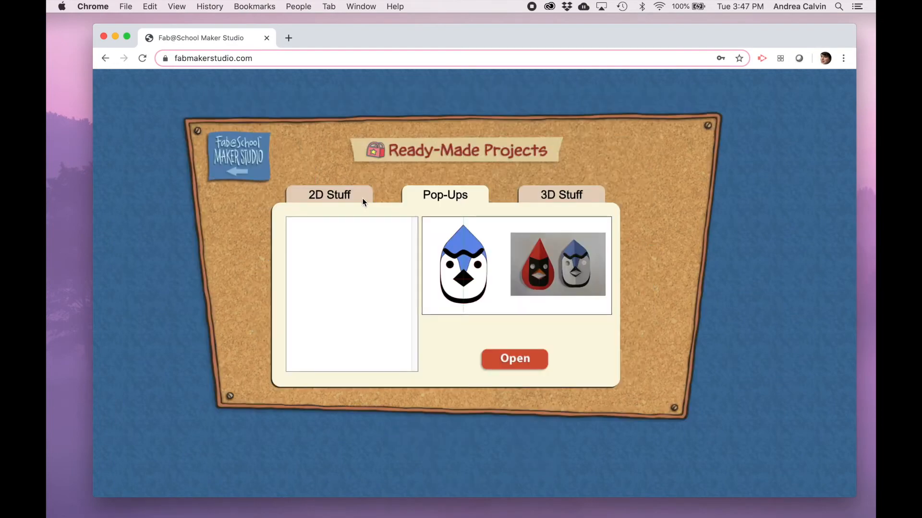
left_click(324, 200)
left_click(548, 198)
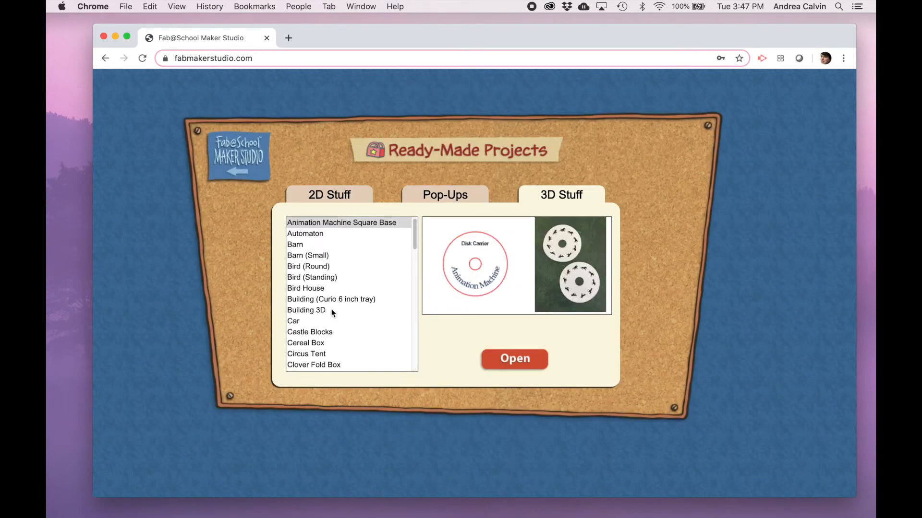
scroll(332, 309, "down", 10)
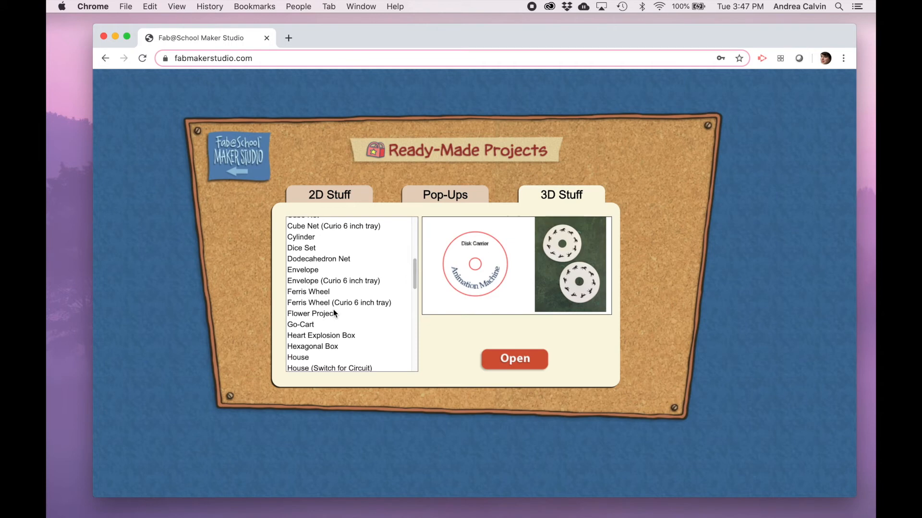
left_click(335, 312)
left_click(523, 367)
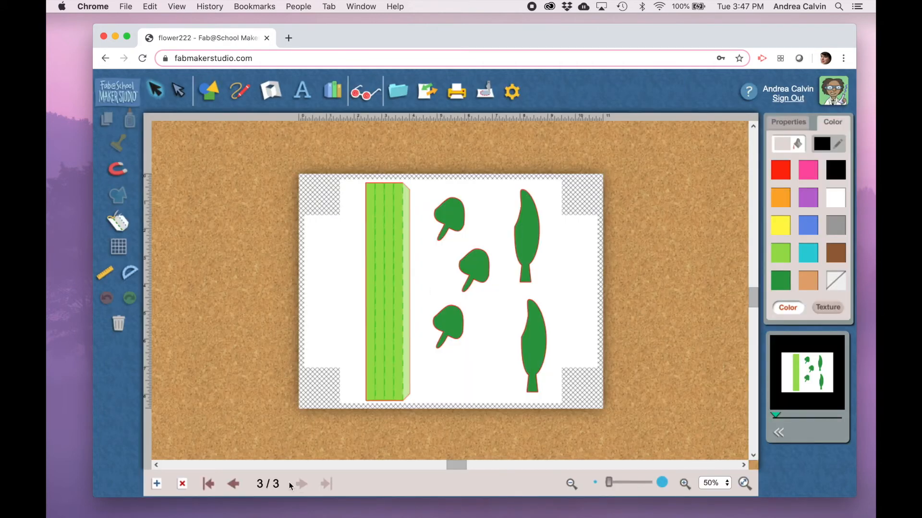
- Step through the flower's three pages and fold the stem in the expanded 3-D preview
left_click(236, 485)
left_click(241, 487)
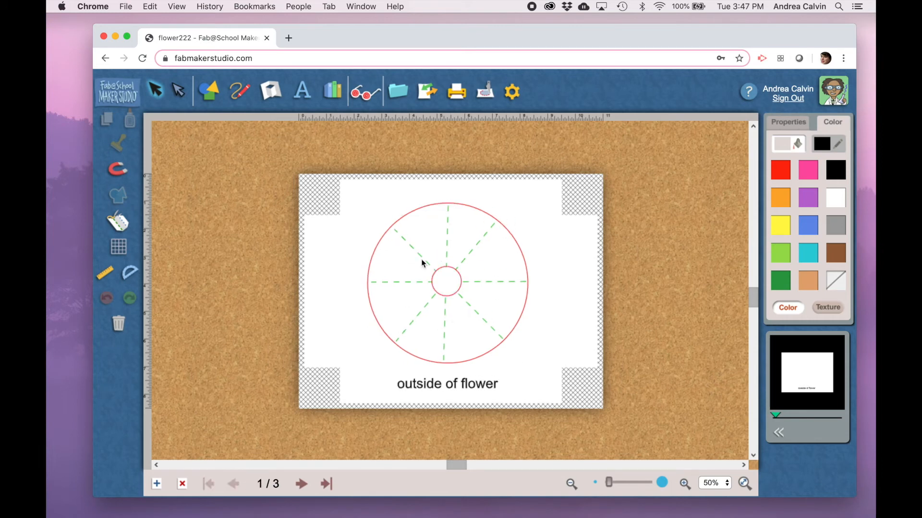
left_click(301, 483)
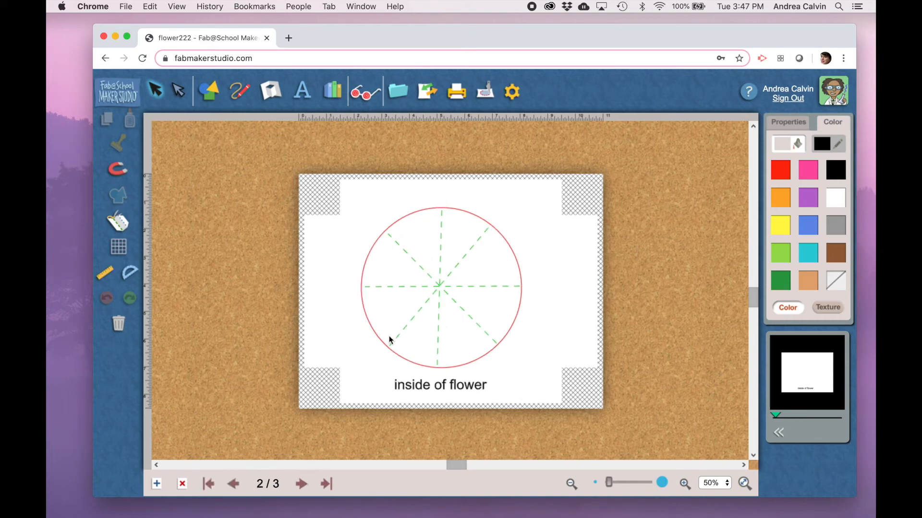
left_click(301, 484)
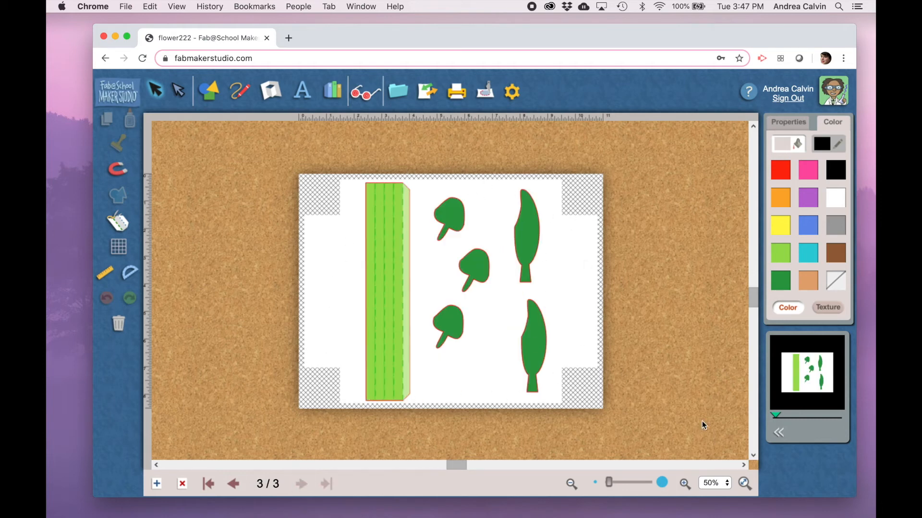
left_click(778, 434)
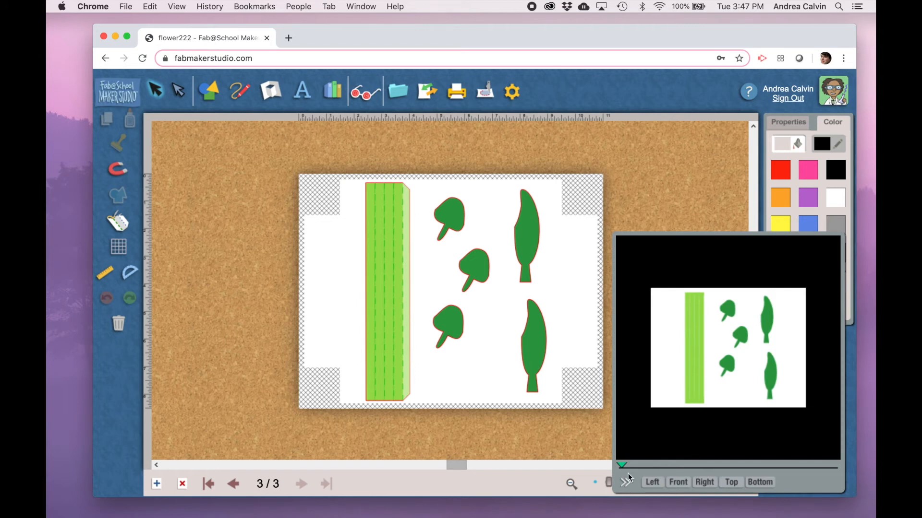
mouse_move(621, 464)
left_mouse_down()
mouse_move(679, 456)
mouse_move(700, 437)
mouse_move(742, 428)
mouse_move(736, 345)
mouse_move(734, 379)
left_mouse_up()
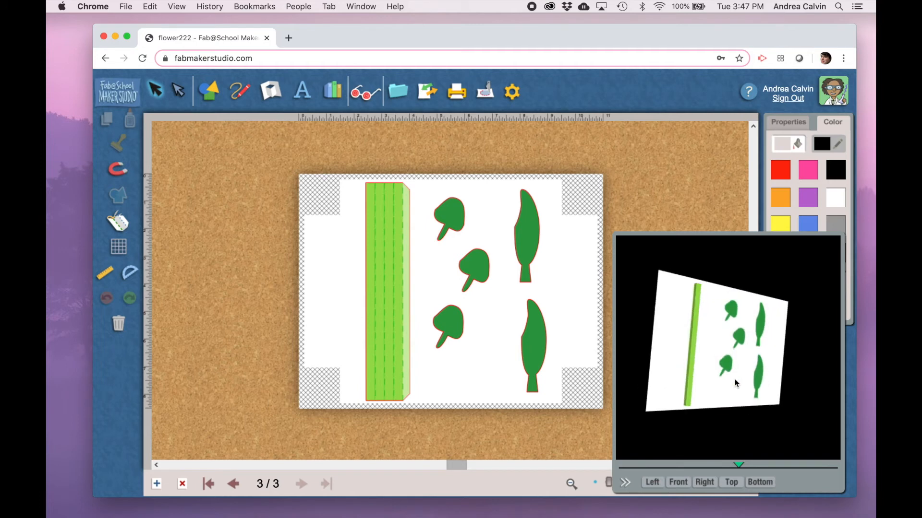
left_click(624, 483)
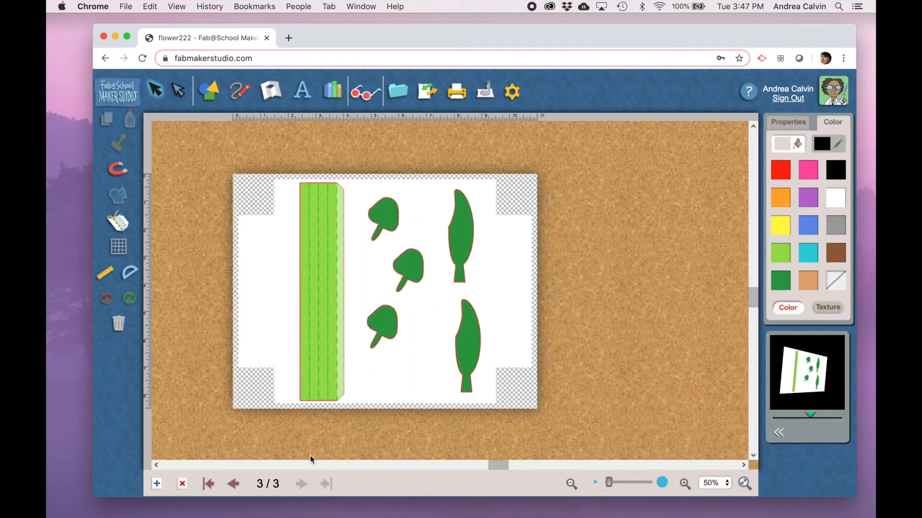
- Page through all three print preview pages with colours kept
left_click(460, 93)
left_click(305, 232)
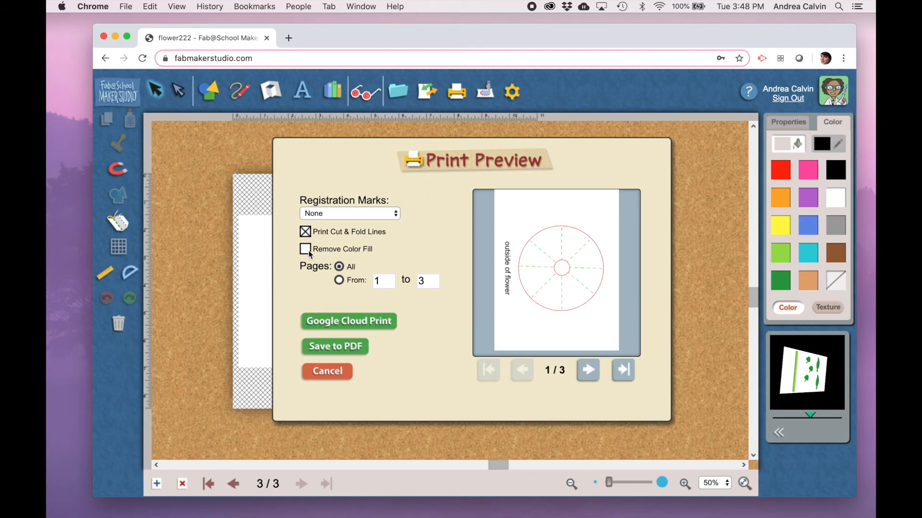
left_click(582, 374)
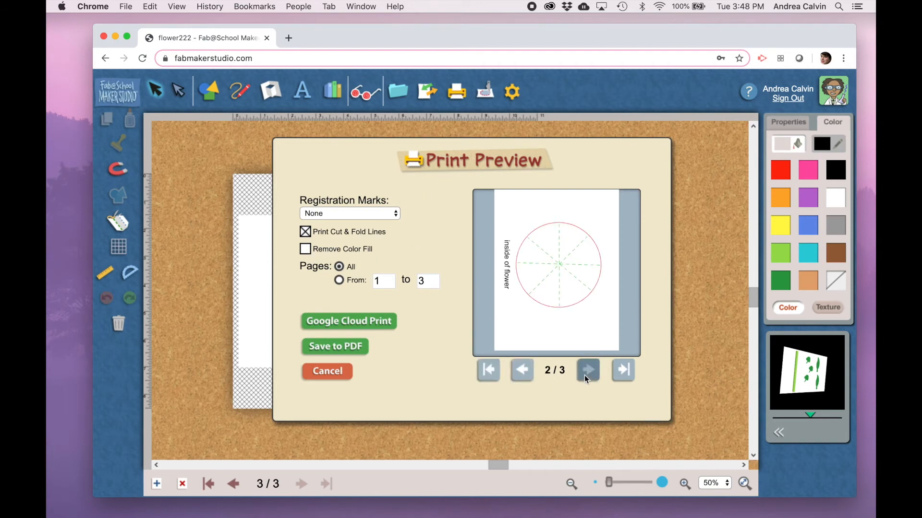
left_click(584, 375)
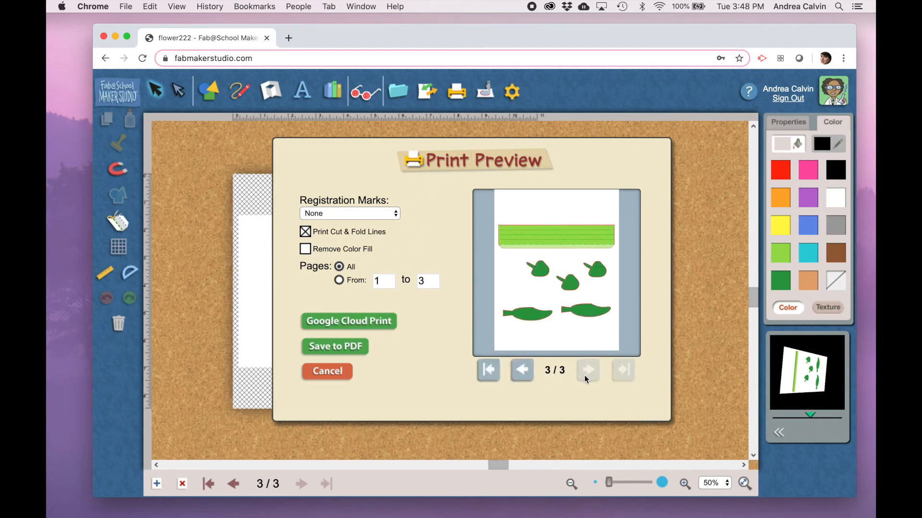
- Page through the cutter preview to page 3/3, then cancel without sending
left_click(332, 371)
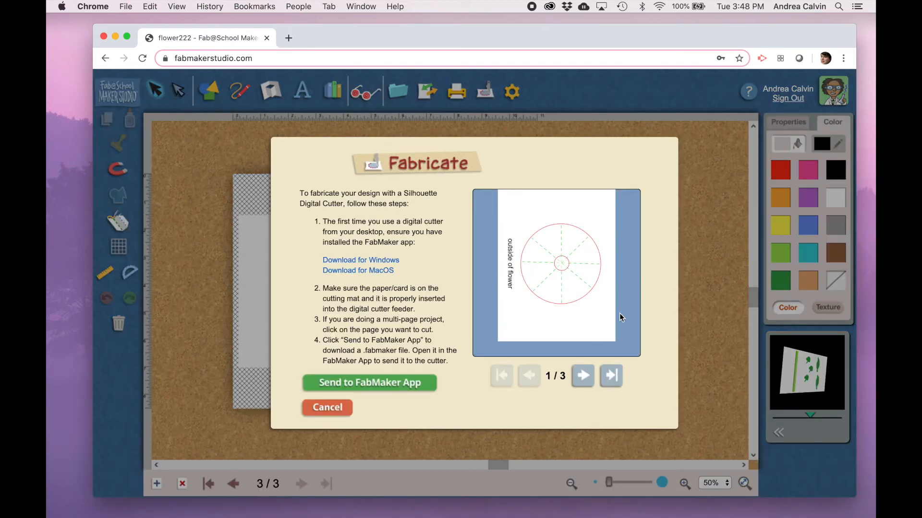
left_click(579, 388)
left_click(579, 388)
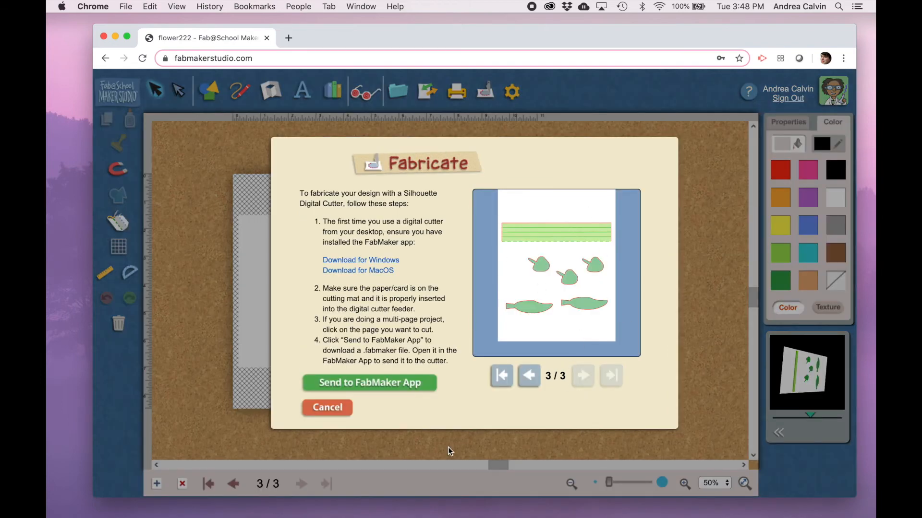
left_click(318, 409)
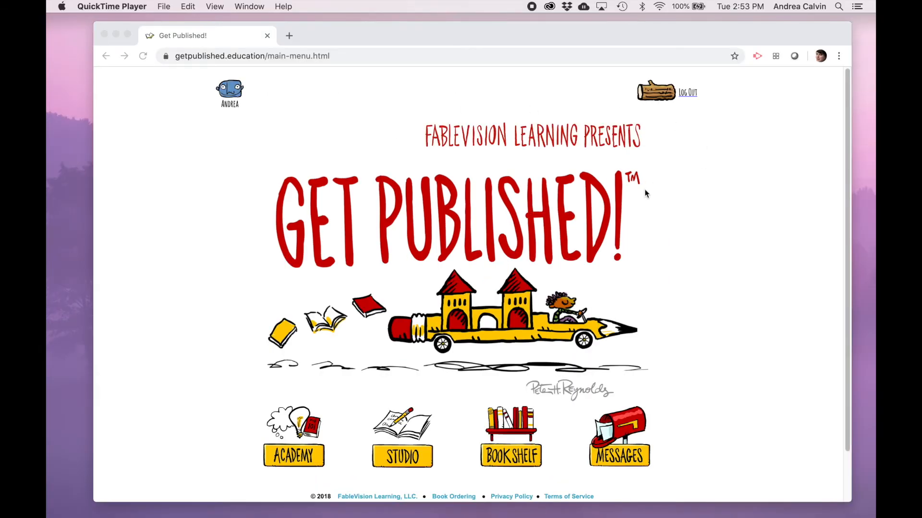
- Create a blank book named 'In My Garden' for the teacher's Class 1 and save it
left_click(397, 465)
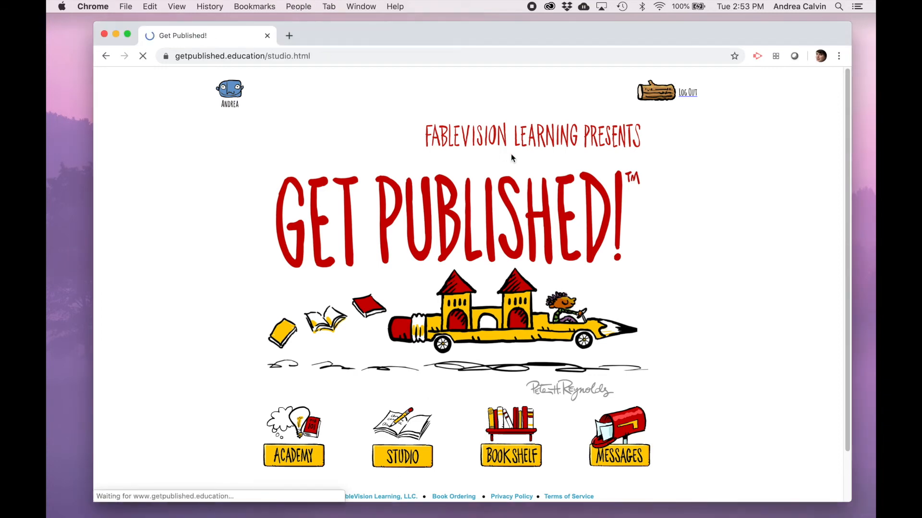
left_click(296, 291)
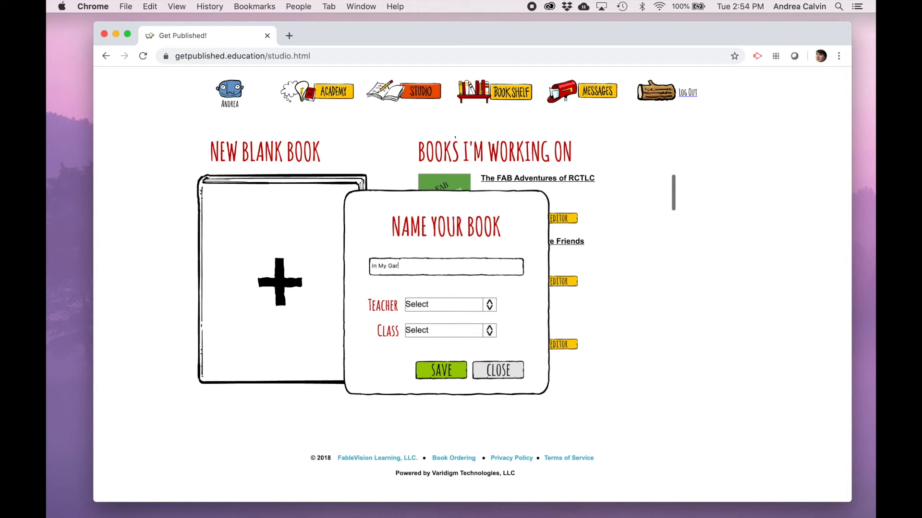
left_click(442, 305)
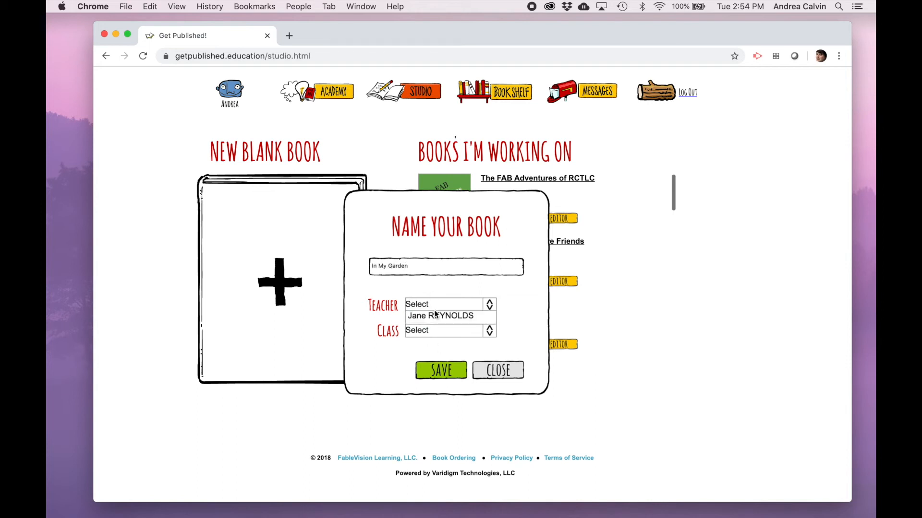
left_click(437, 316)
left_click(445, 331)
left_click(447, 341)
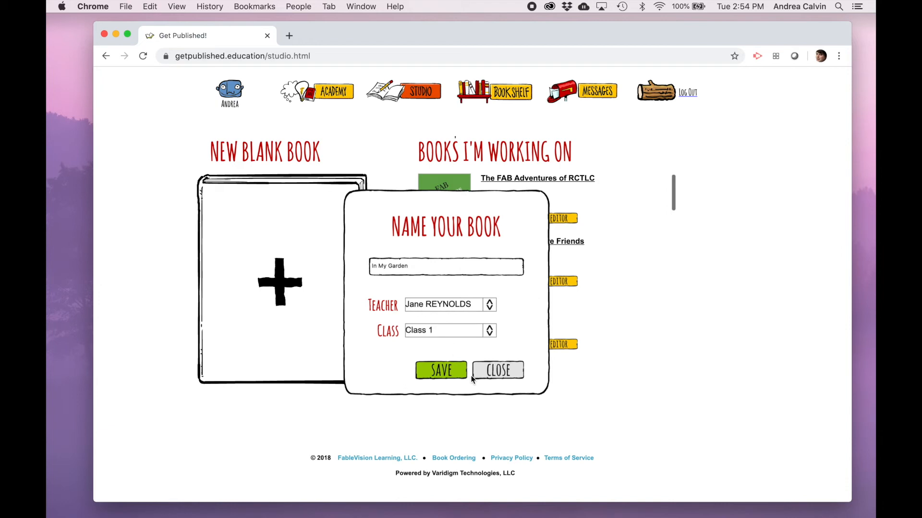
left_click(457, 379)
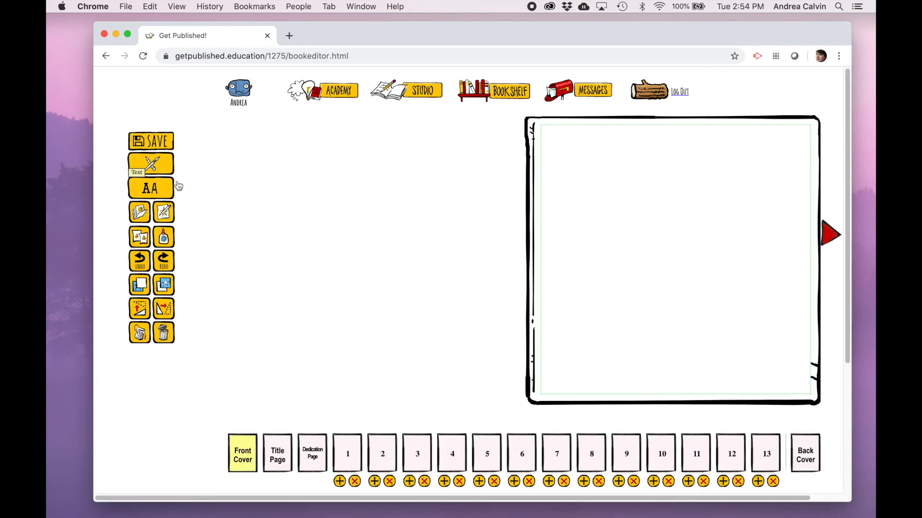
- Upload IMG_20190518_170008_874.jpg from the Photos folder into My Art
left_click(164, 218)
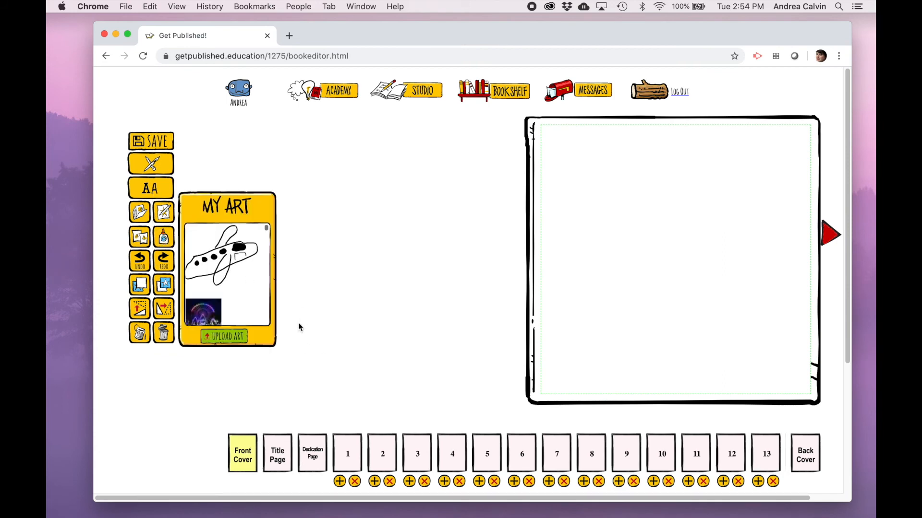
left_click(216, 338)
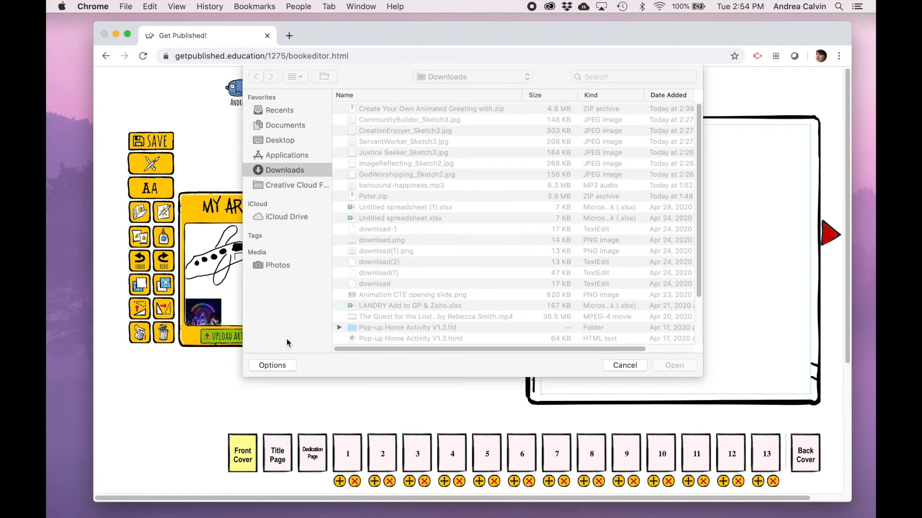
double_click(370, 109)
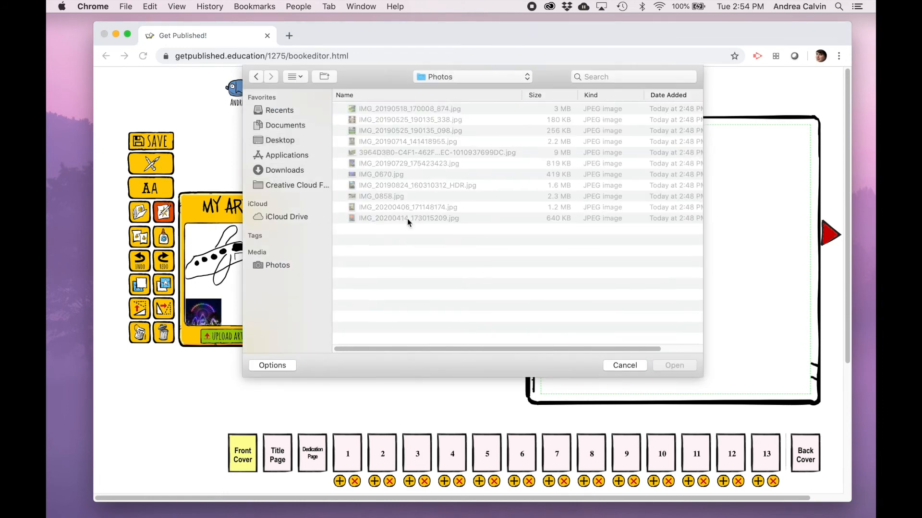
left_click(388, 128)
left_click(386, 109)
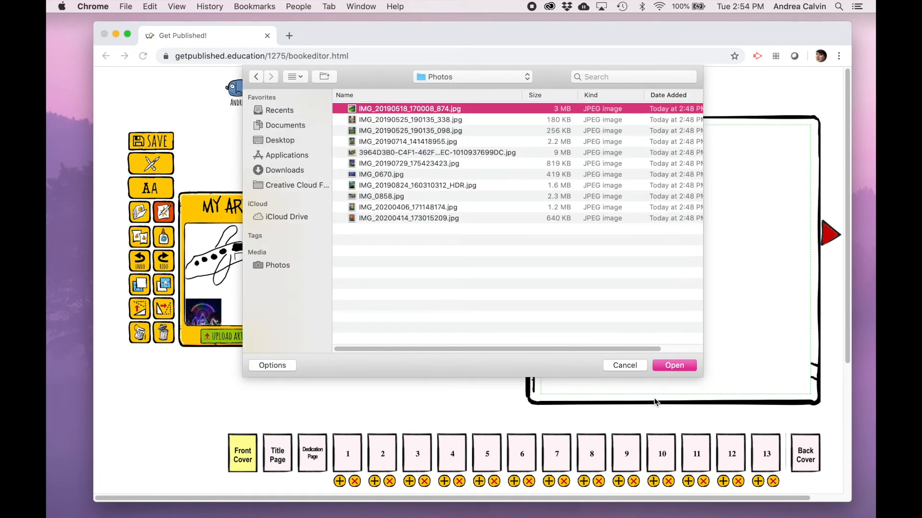
left_click(675, 366)
scroll(238, 286, "down", 10)
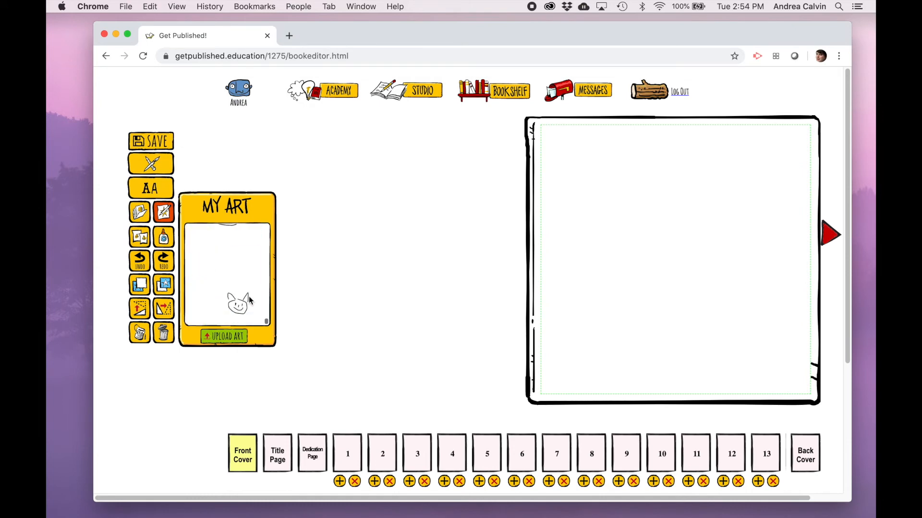
- Upload the garden-bed photo IMG_20190525_190135_098.jpg and place it on the front cover
left_click(227, 338)
key("Escape")
left_click(230, 340)
left_click(393, 130)
double_click(393, 130)
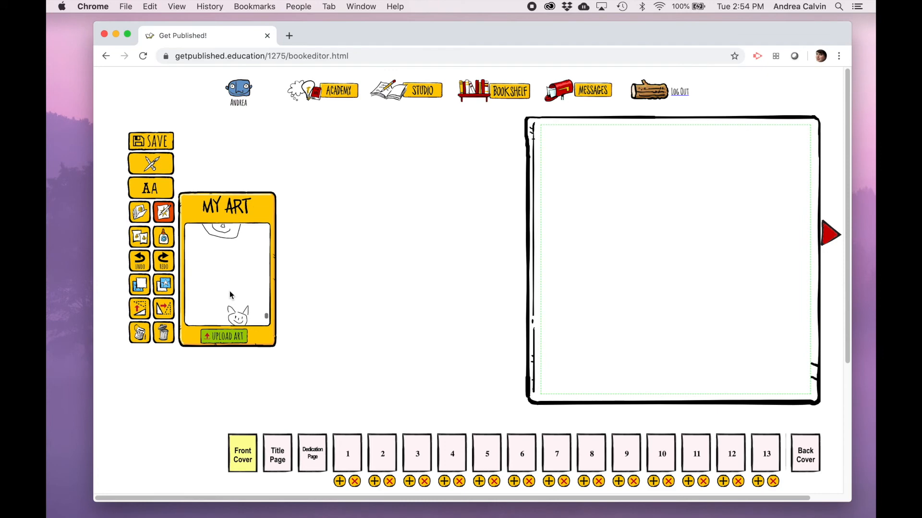
left_click(216, 309)
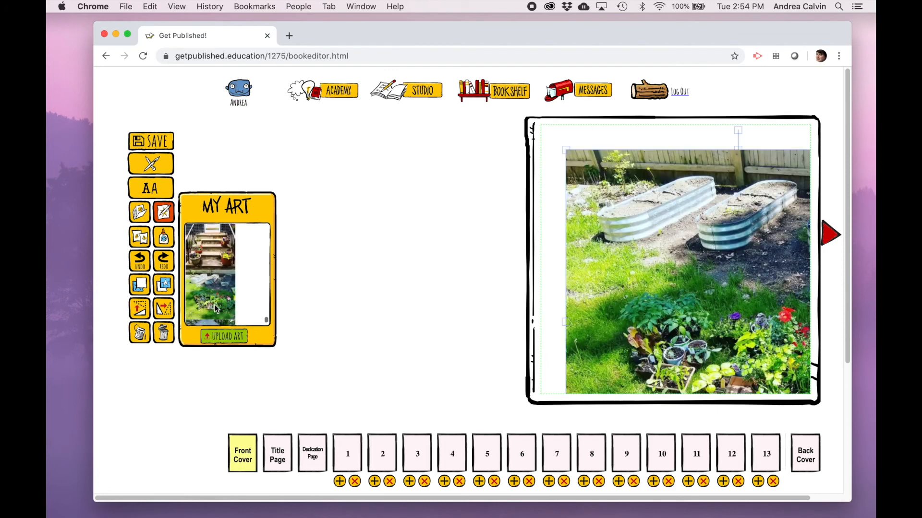
- Shift the photo to fill the cover and add a text box with white text
left_click_drag(695, 299, 671, 273)
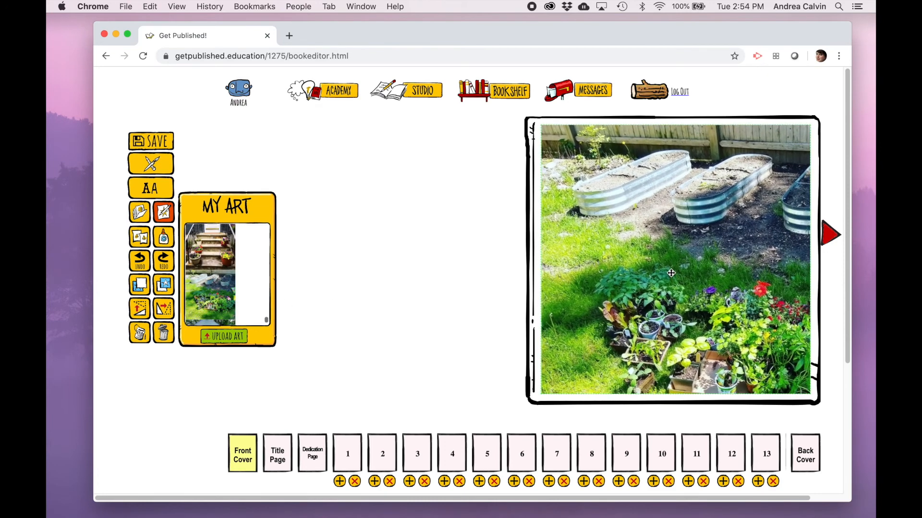
left_click(150, 188)
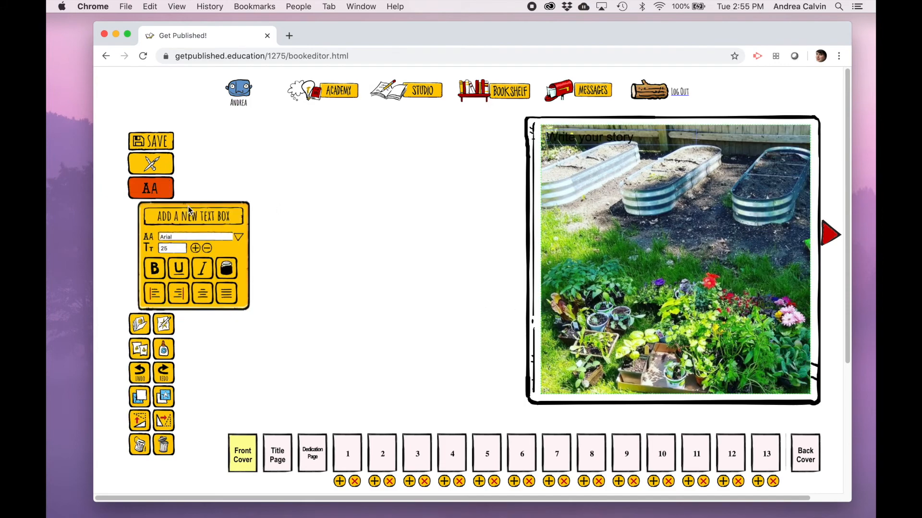
left_click(231, 270)
left_click(175, 115)
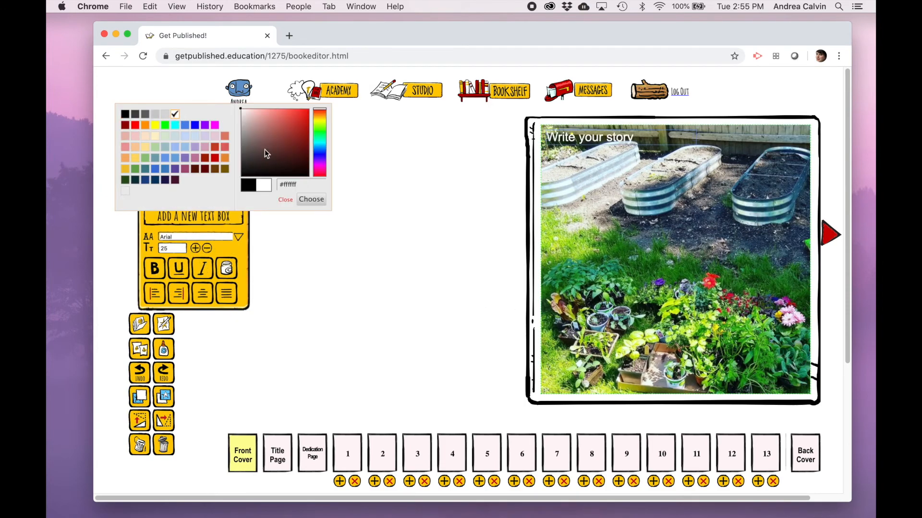
left_click(315, 203)
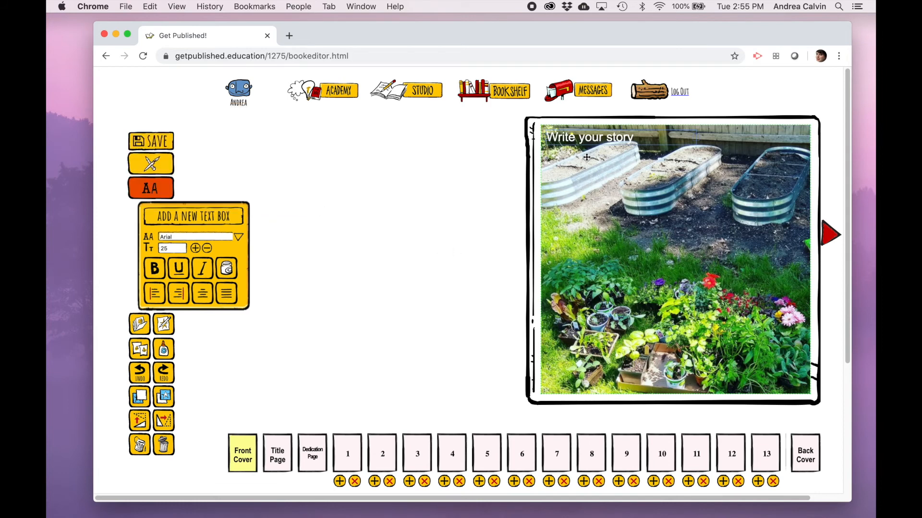
- Replace the placeholder with the title 'In My Garden', bold at size 40
left_click_drag(640, 139, 530, 148)
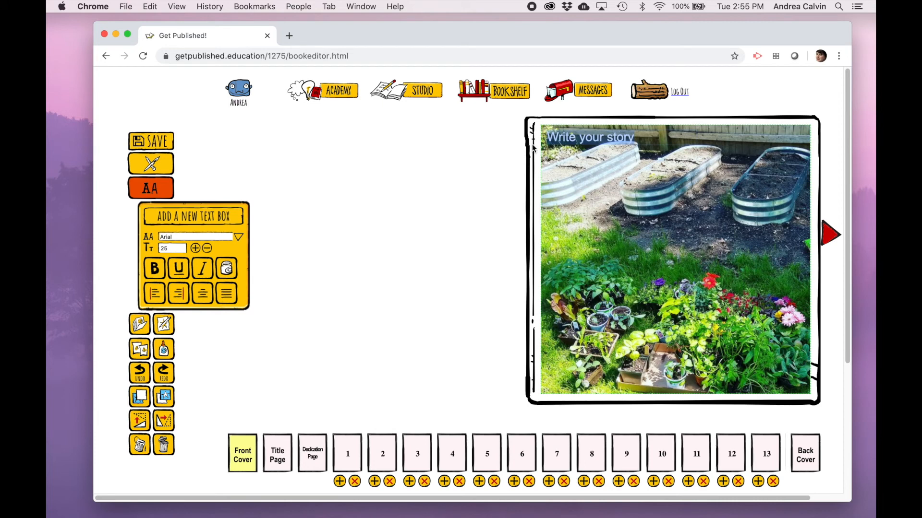
key("BackSpace")
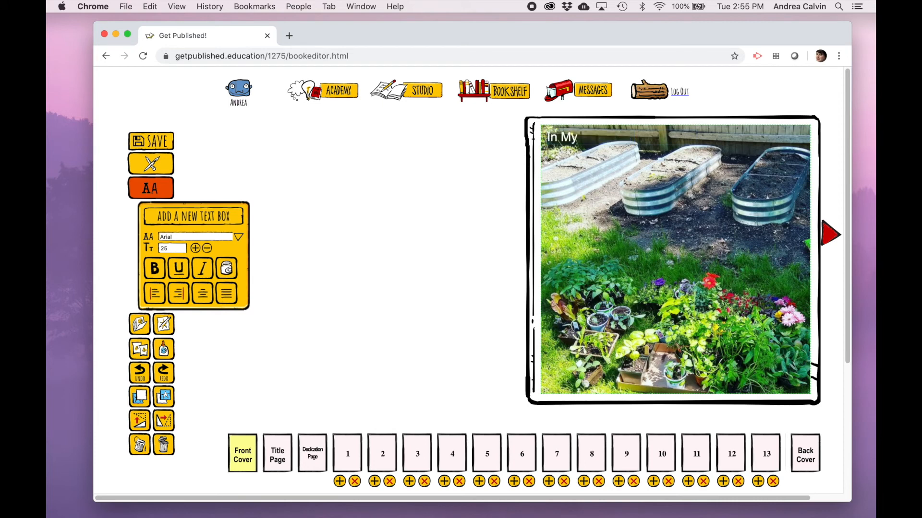
type("In My Garden")
key("super+a")
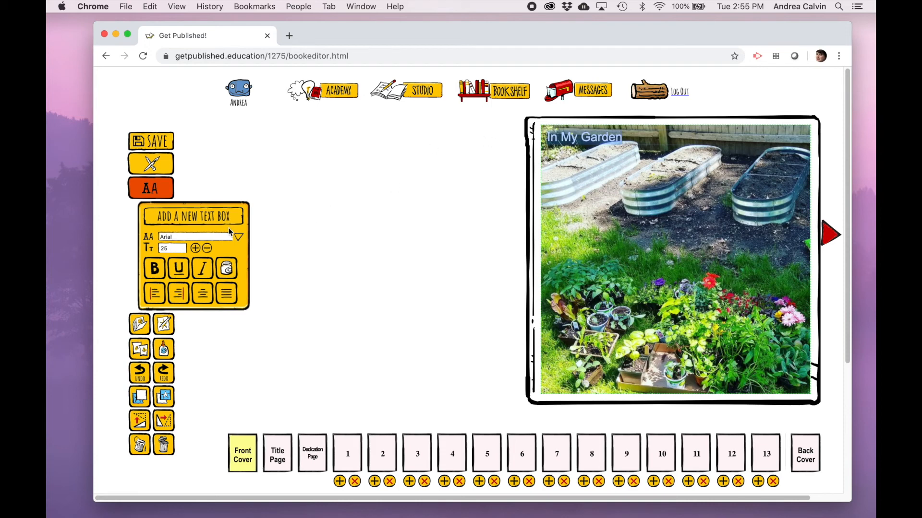
left_click(196, 249)
left_click(196, 249)
left_click(197, 249)
left_click(196, 249)
left_click(197, 249)
left_click(196, 249)
left_click(197, 249)
left_click(197, 249)
left_click(197, 249)
left_click(196, 249)
left_click(196, 250)
left_click(197, 249)
left_click(196, 249)
left_click(197, 250)
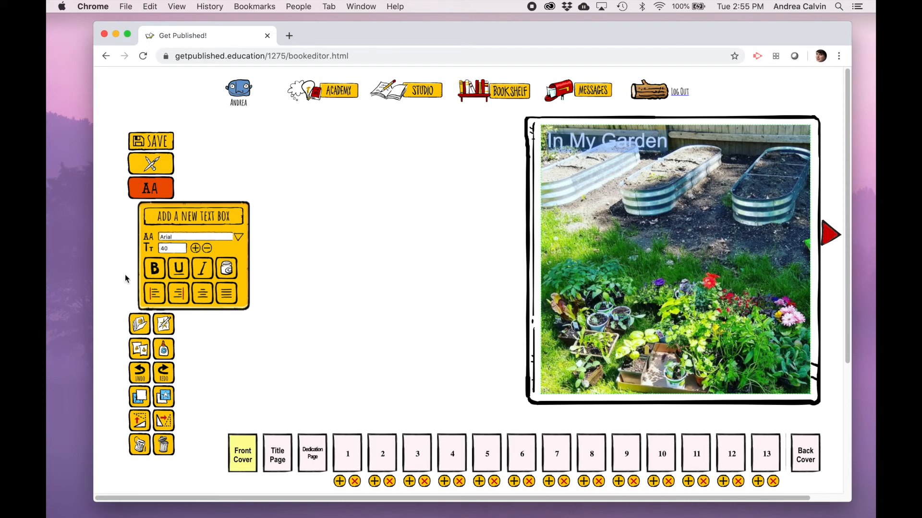
left_click(150, 273)
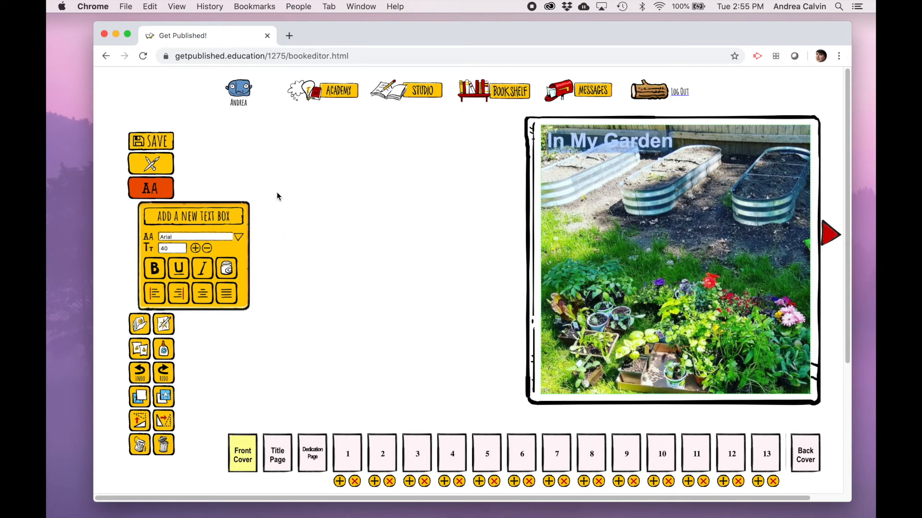
left_click(151, 190)
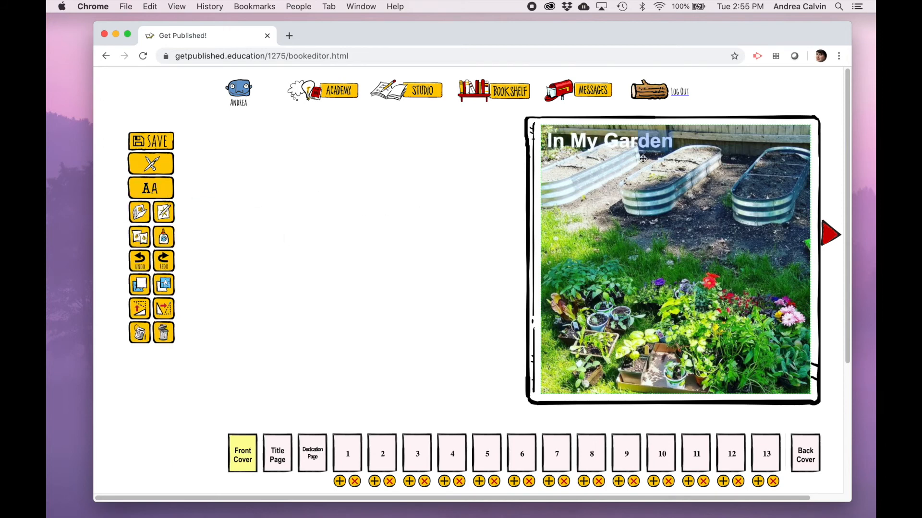
- On the front cover, drag the title to the lower right of the garden photo
left_click(699, 133)
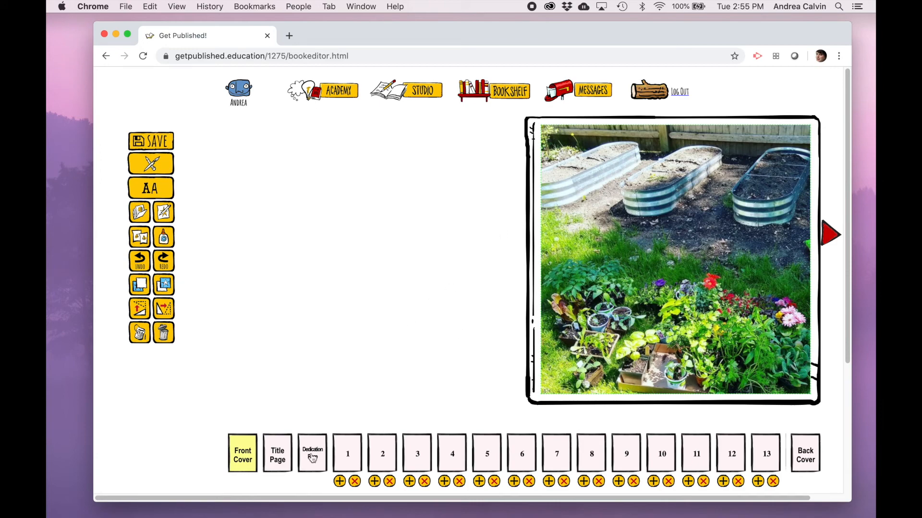
left_click(277, 456)
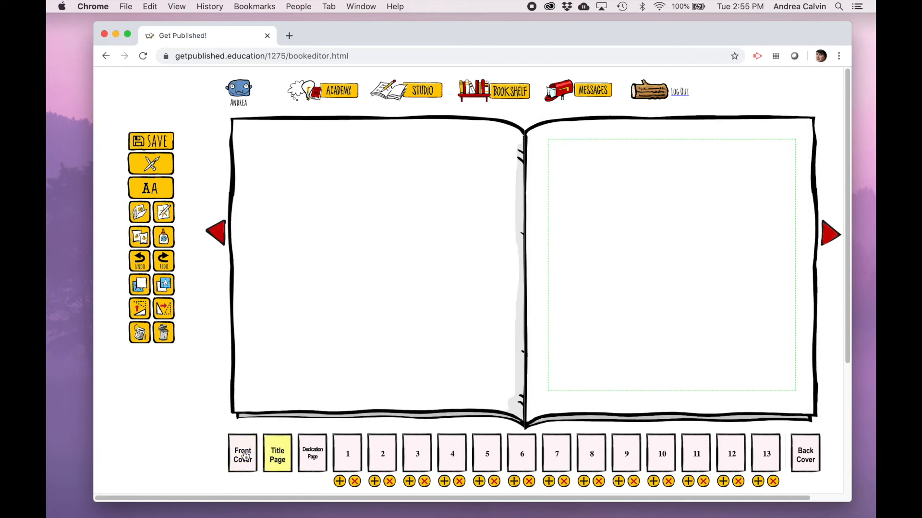
left_click(243, 456)
left_click_drag(625, 147, 732, 248)
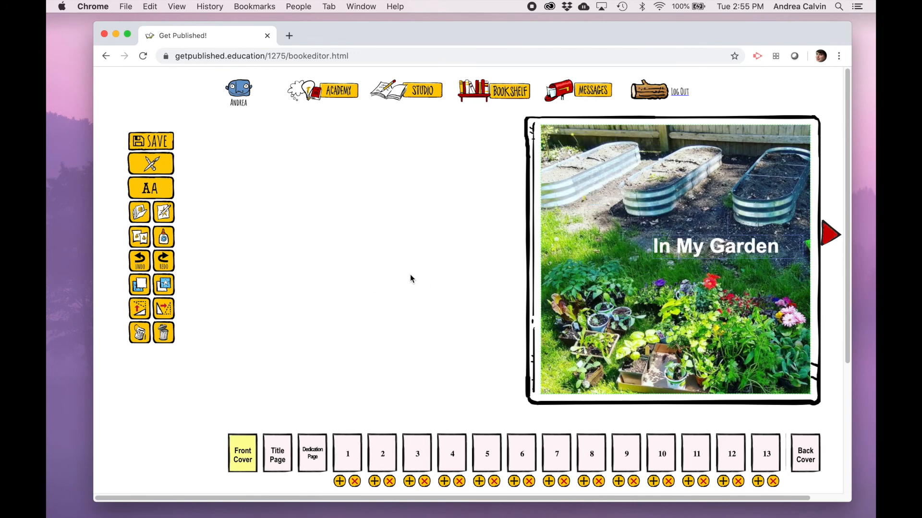
- Add a new text box on the cover and replace its placeholder with the author byline
left_click(159, 192)
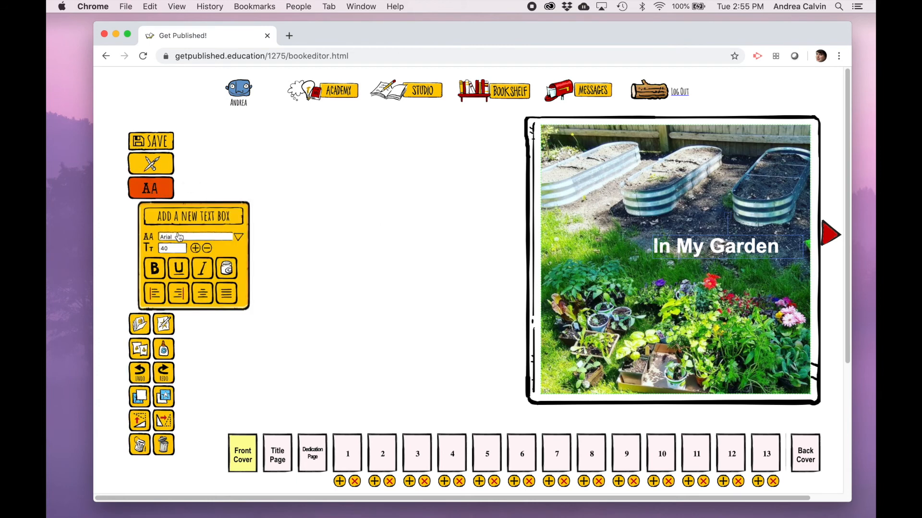
left_click(207, 224)
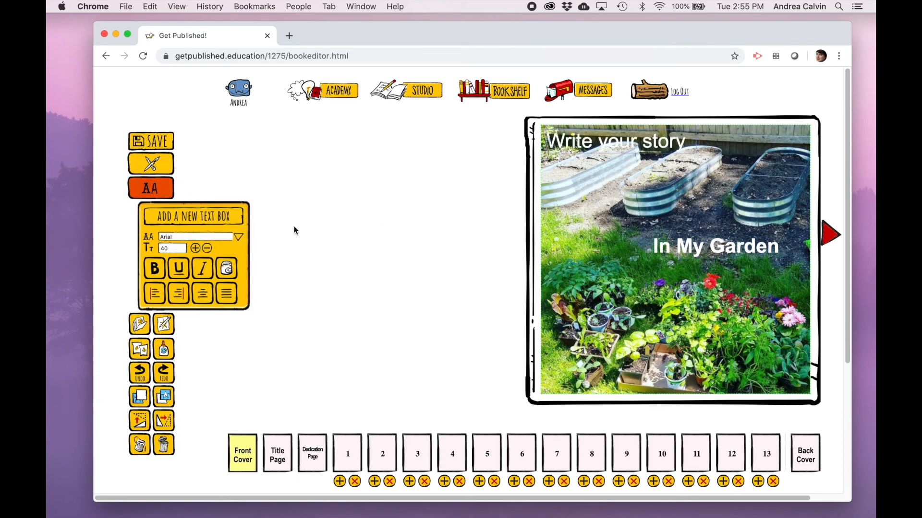
triple_click(595, 141)
key("BackSpace")
type("by Andrea Ca")
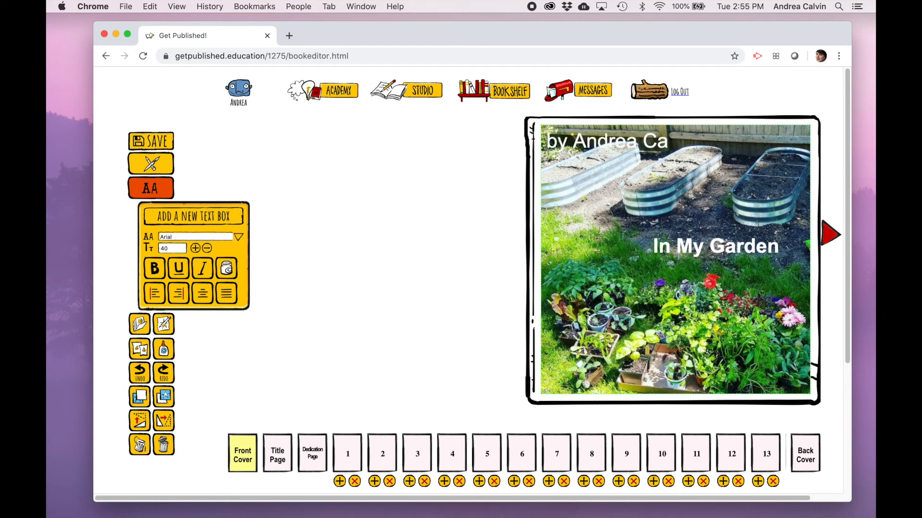
type("lvin")
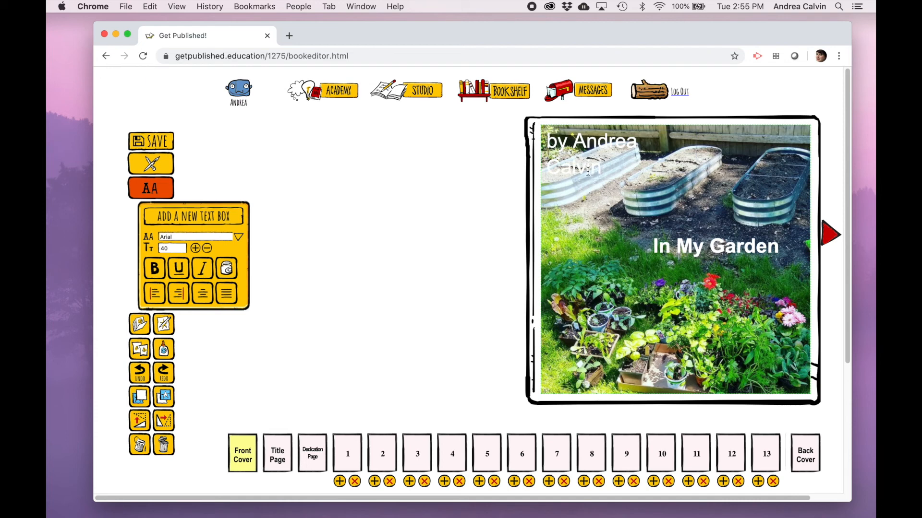
- Shrink the byline font six sizes smaller and finish editing it
left_click(206, 249)
left_click(207, 249)
left_click(207, 248)
left_click(207, 249)
left_click(207, 249)
left_click(207, 249)
left_click(207, 249)
left_click(140, 198)
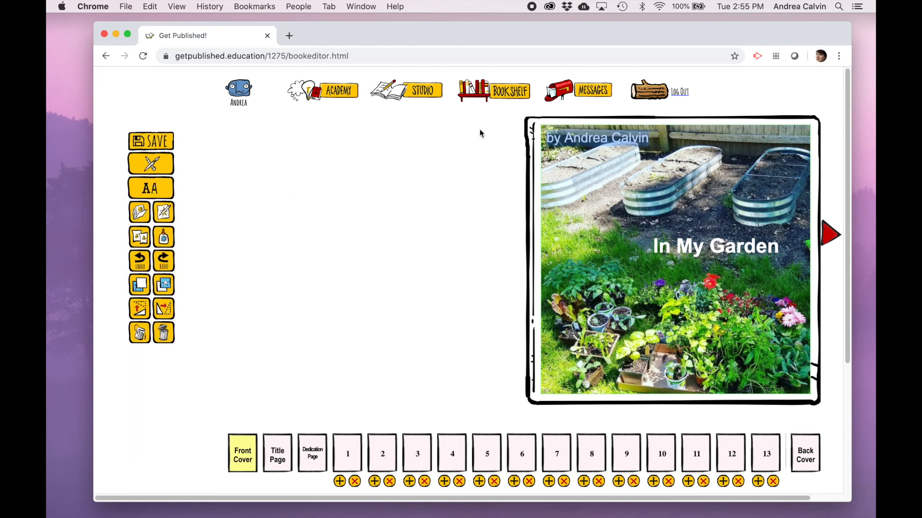
left_click(617, 139)
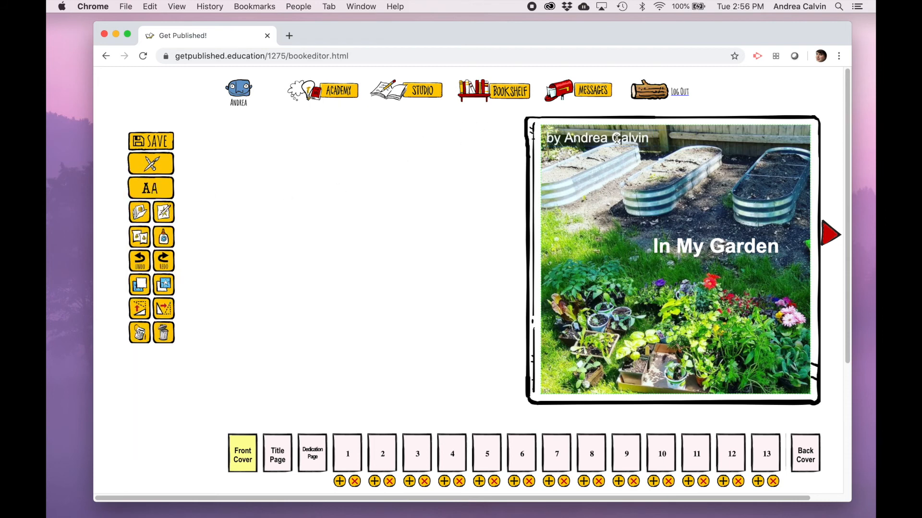
- Shift the In My Garden title down-right, place the byline just below it, then go to page 1
left_click_drag(685, 251, 699, 265)
left_click_drag(641, 137, 783, 277)
left_click(351, 459)
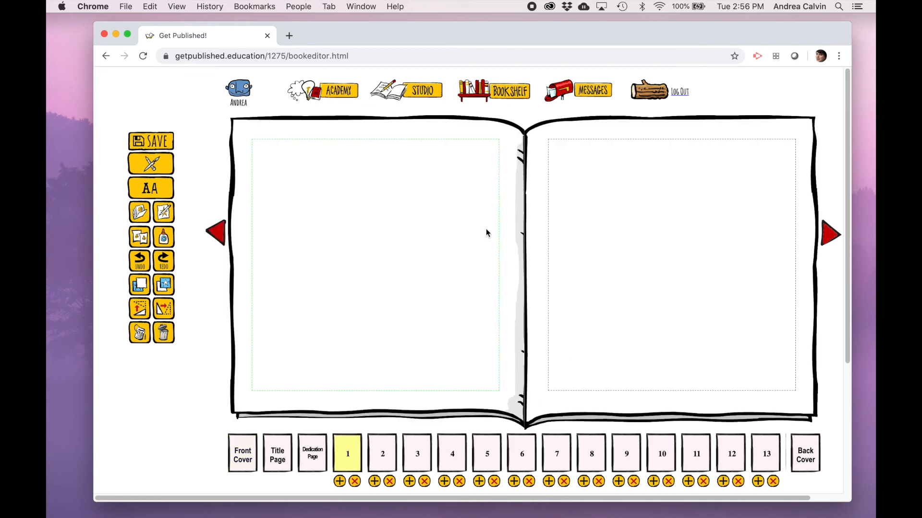
- Add a black text box on page 1 reading 'In my garden there are lots of flowers'
left_click(150, 188)
left_click(169, 223)
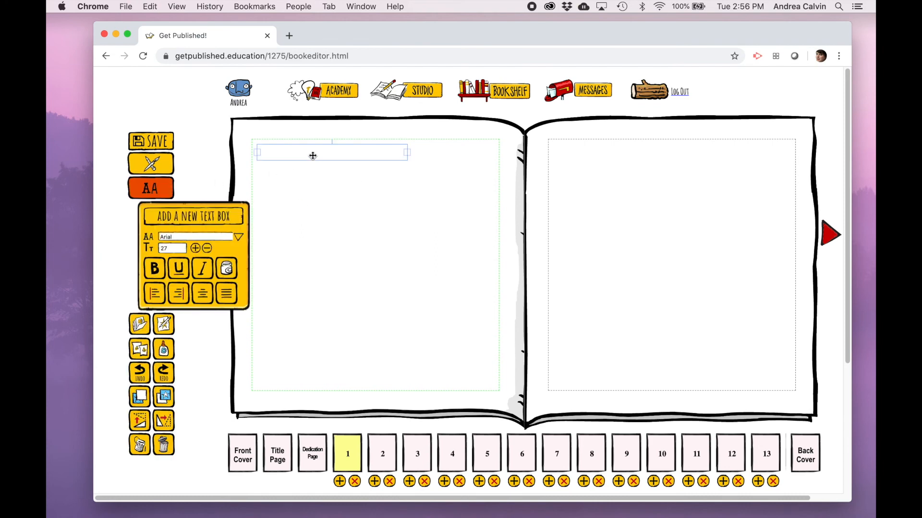
left_click(227, 269)
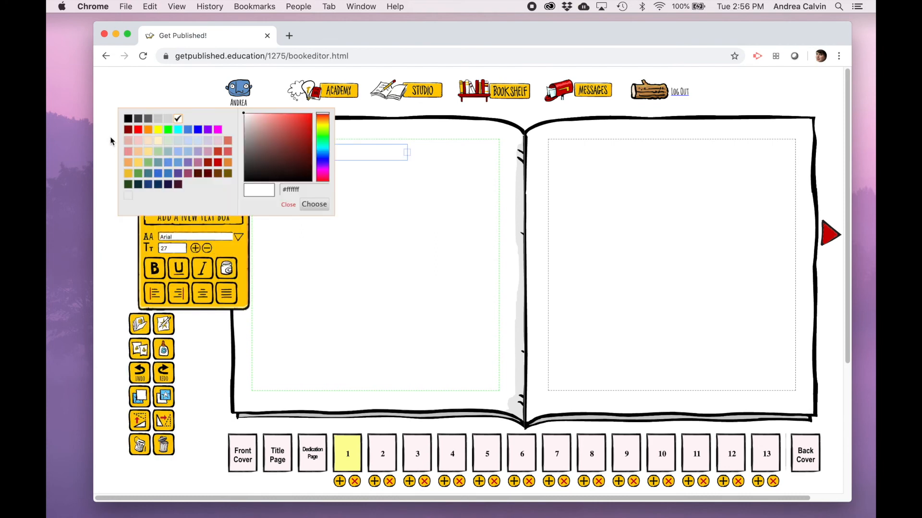
left_click(137, 119)
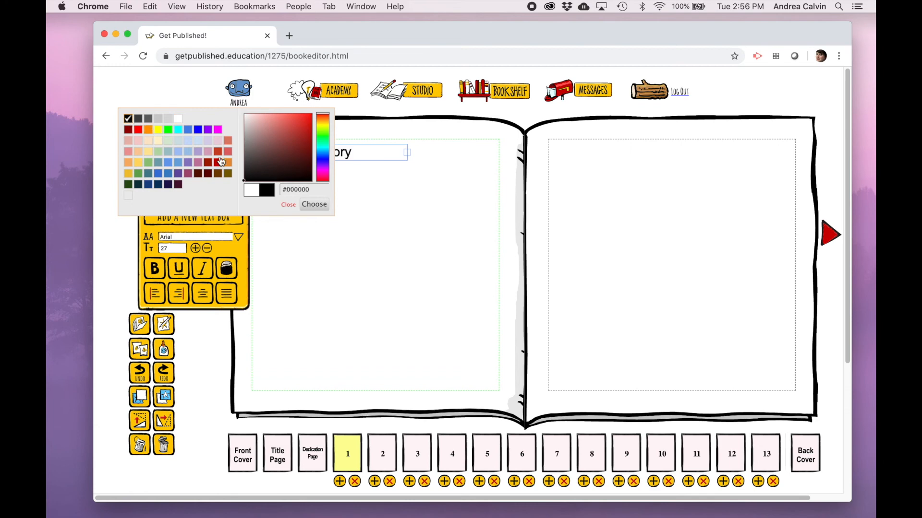
left_click(288, 205)
triple_click(336, 155)
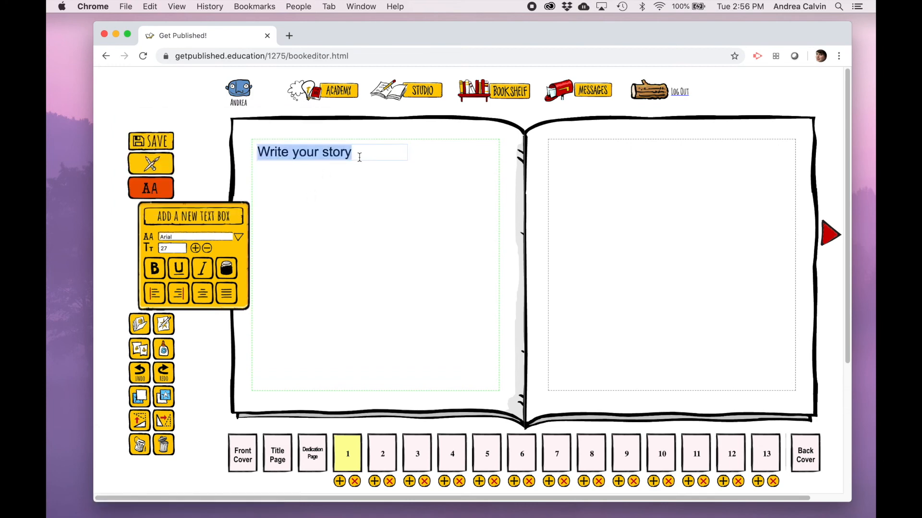
key("BackSpace")
type("In my garden the")
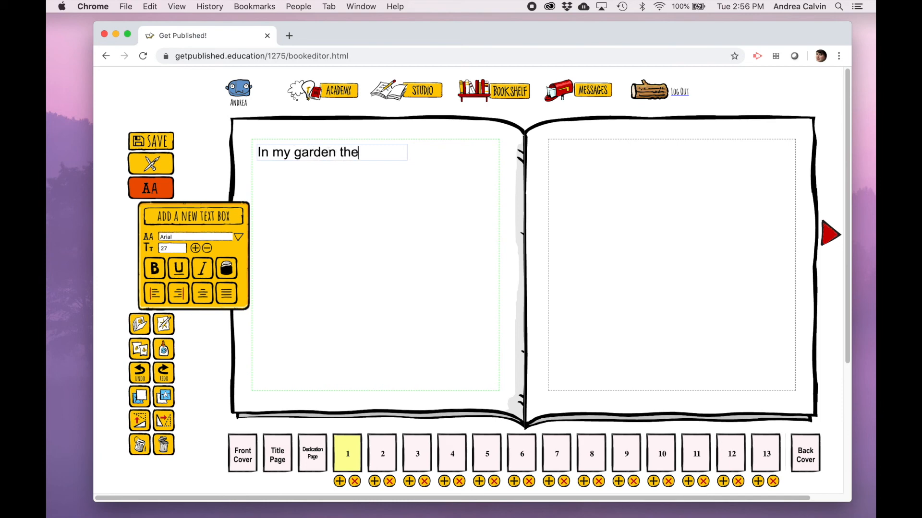
type("re are lots of ")
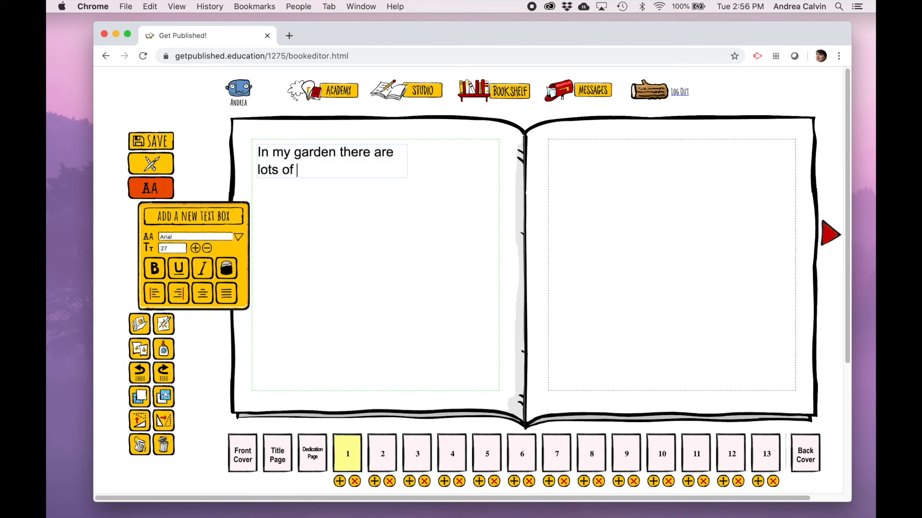
type("flowers.")
- Move the sentence near the bottom of page 1 and widen it to fit one line
left_click(144, 186)
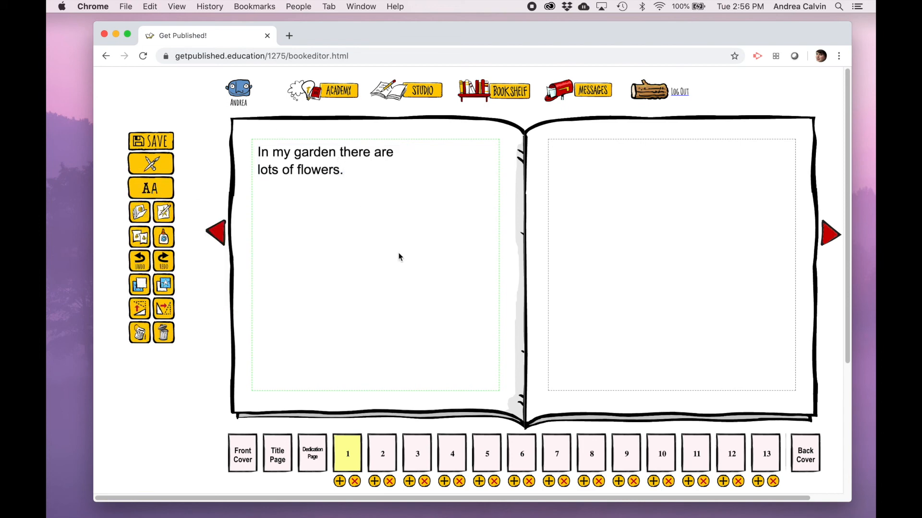
left_click_drag(330, 169, 416, 361)
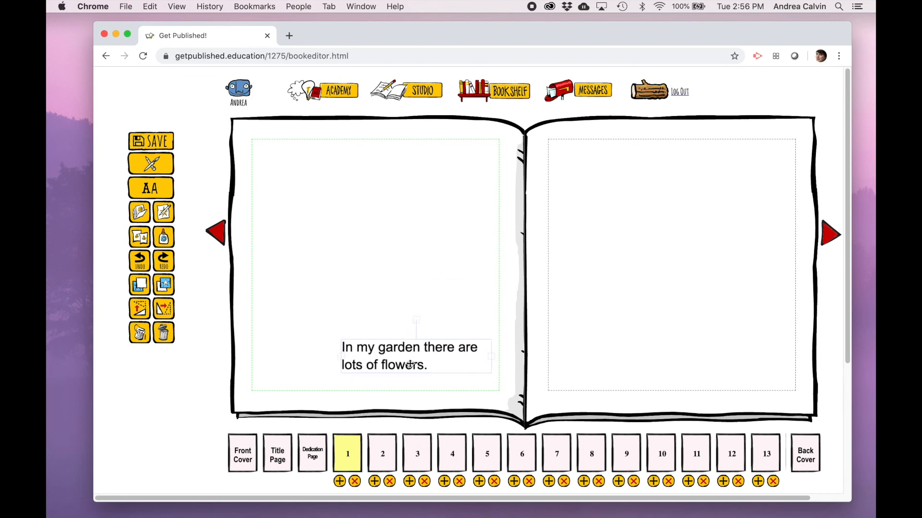
left_click_drag(343, 358, 259, 358)
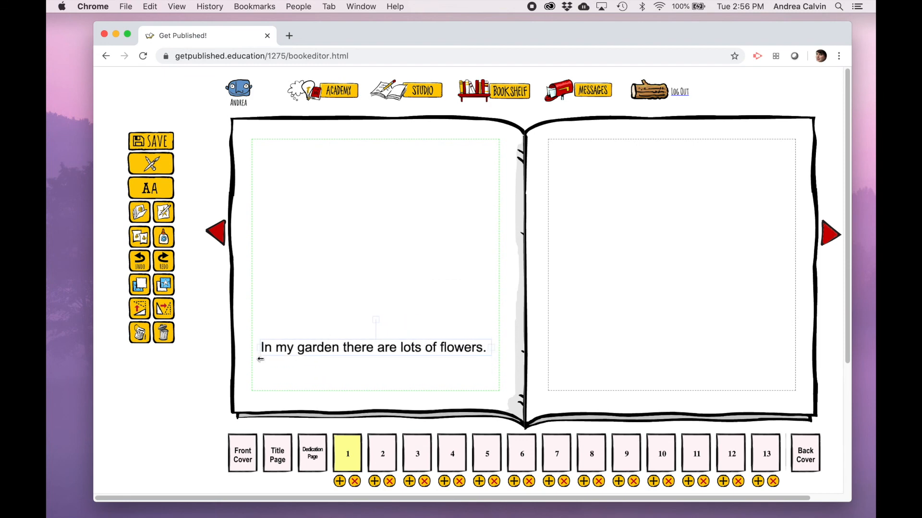
left_click_drag(412, 350, 412, 373)
left_click(352, 457)
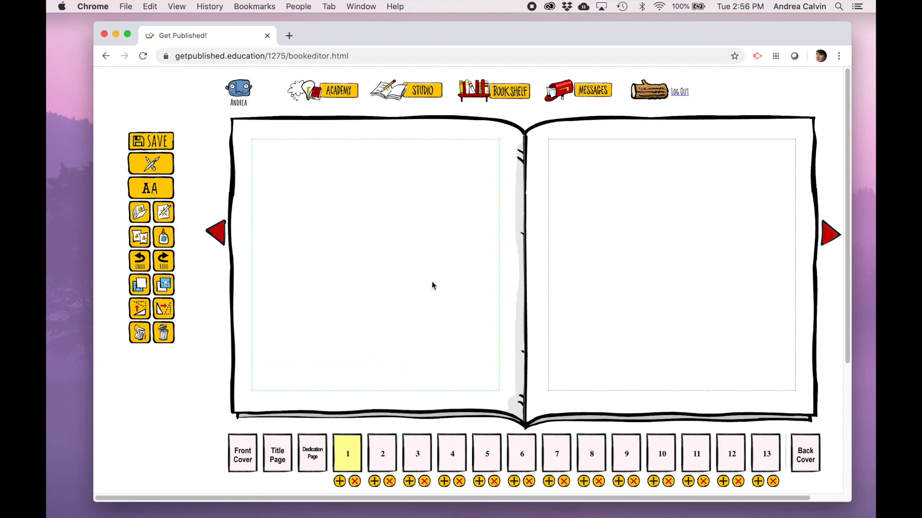
- Place the stairs photo from My Art on page 1 and enlarge it above the sentence
left_click(164, 211)
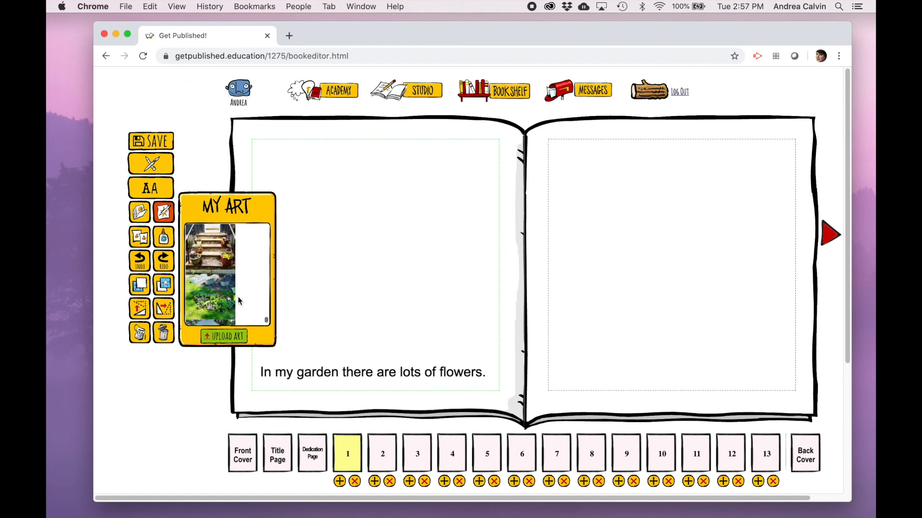
scroll(237, 298, "up", 3)
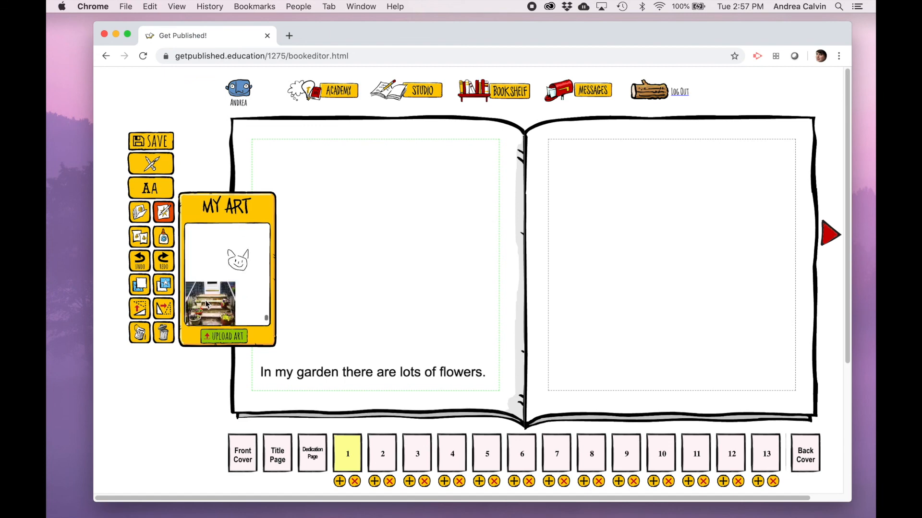
scroll(210, 301, "down", 1)
left_click(207, 293)
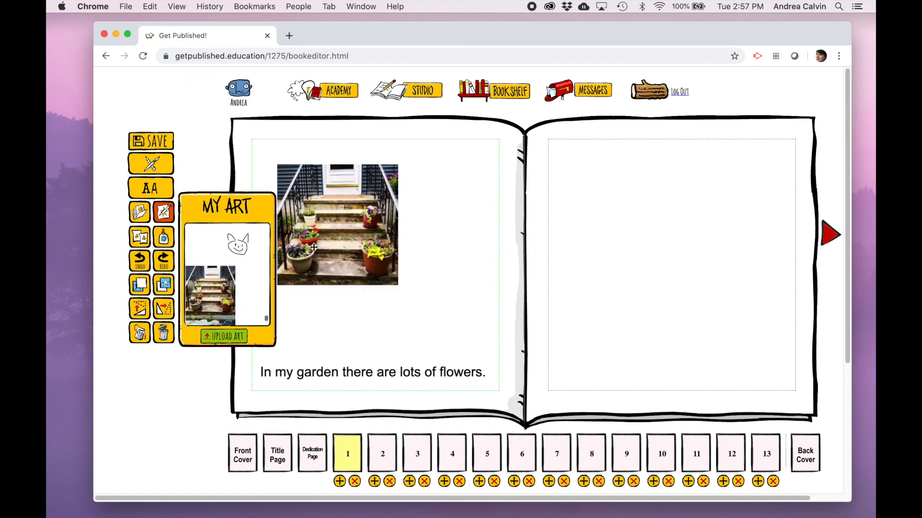
left_click(159, 192)
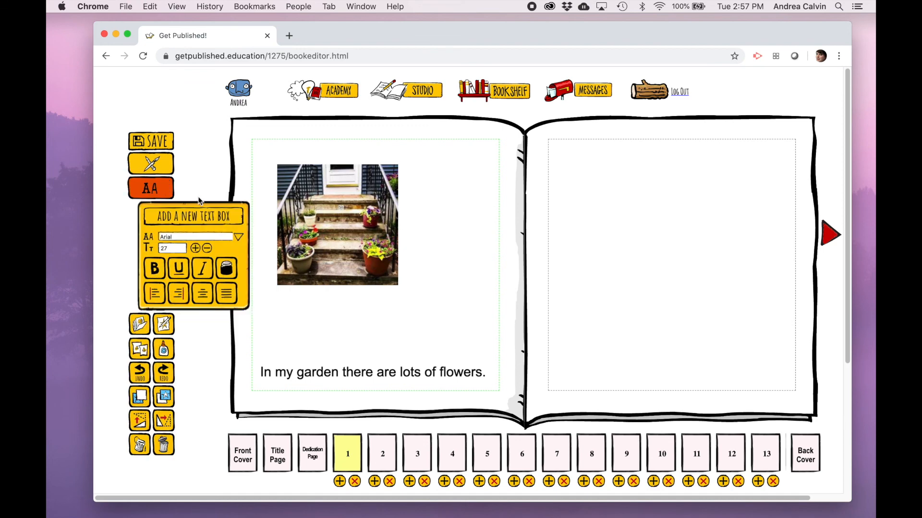
left_click(146, 192)
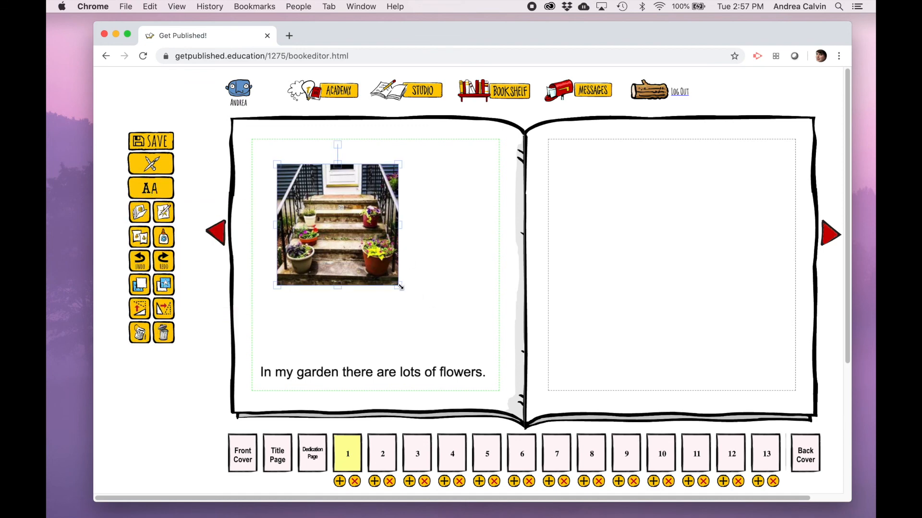
left_click_drag(401, 286, 462, 347)
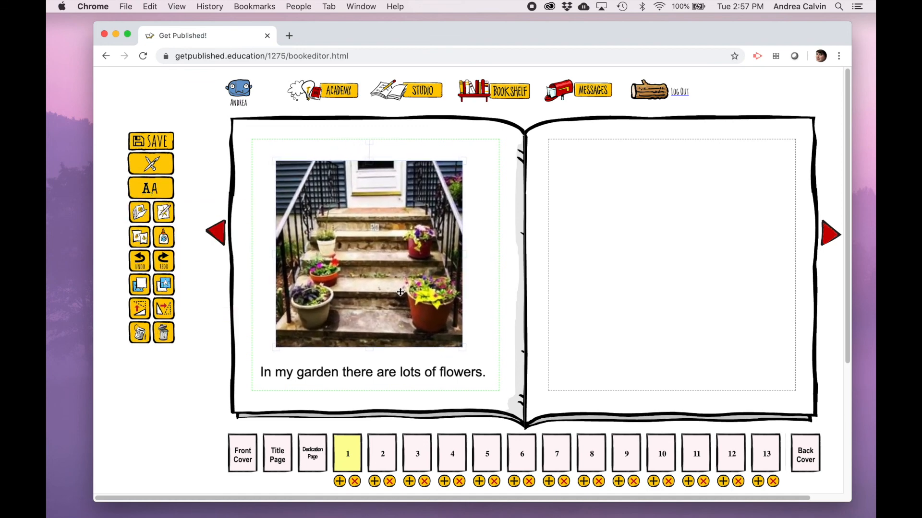
- Save page 1, then bring up the drawing and shape tools on page 2
left_click(142, 143)
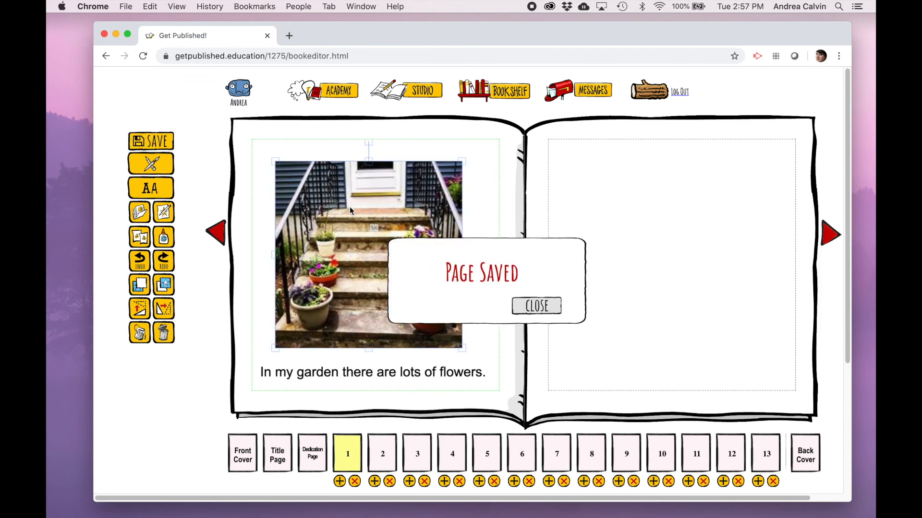
left_click(537, 307)
left_click(382, 456)
left_click(345, 455)
left_click(382, 460)
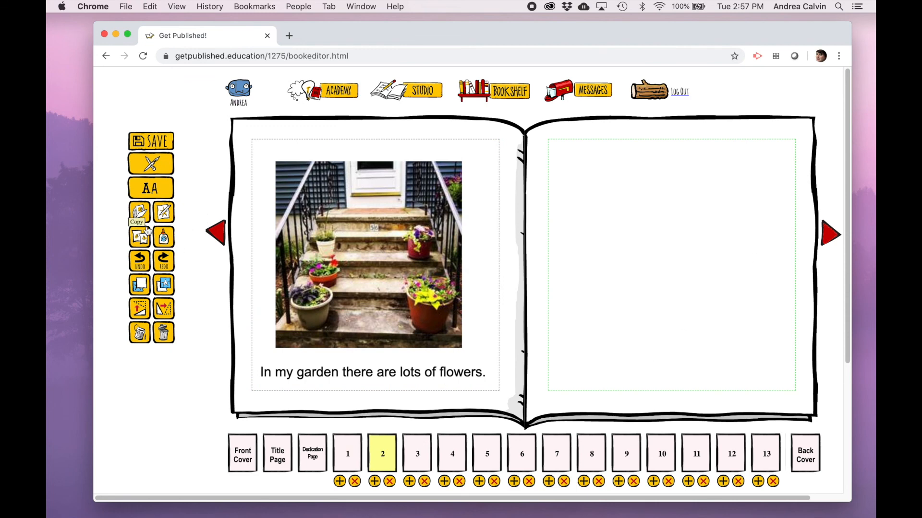
left_click(154, 166)
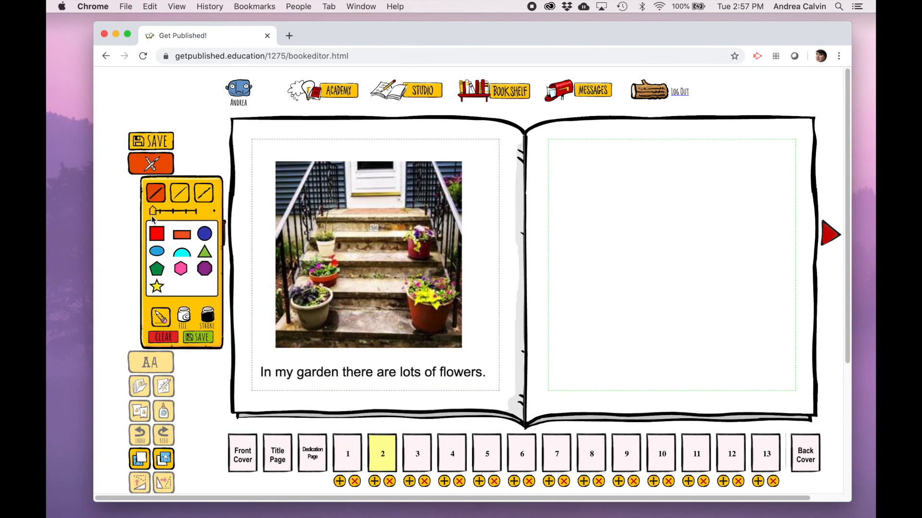